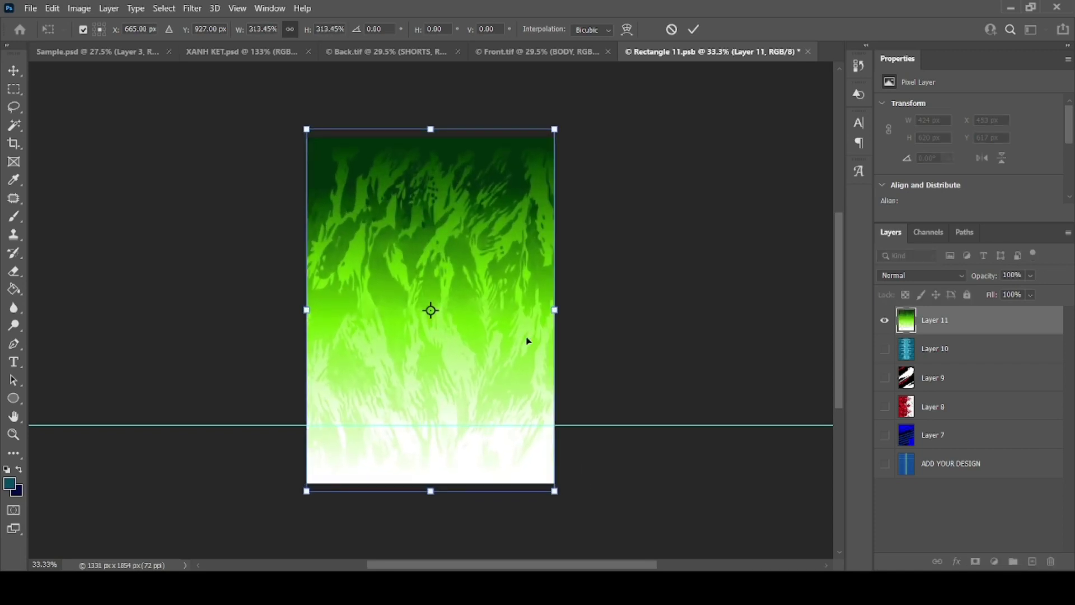
- Apply the green pattern layer's resize, then enlarge it slightly to about 1339 × 1958 px so it covers the whole canvas
key(Return)
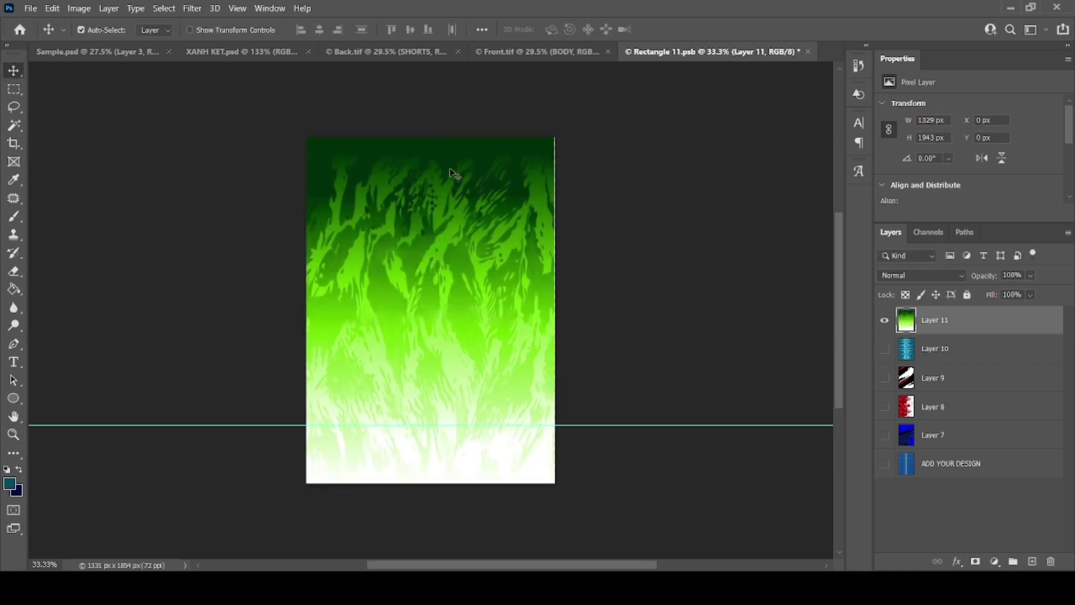
scroll(426, 115, up, 5)
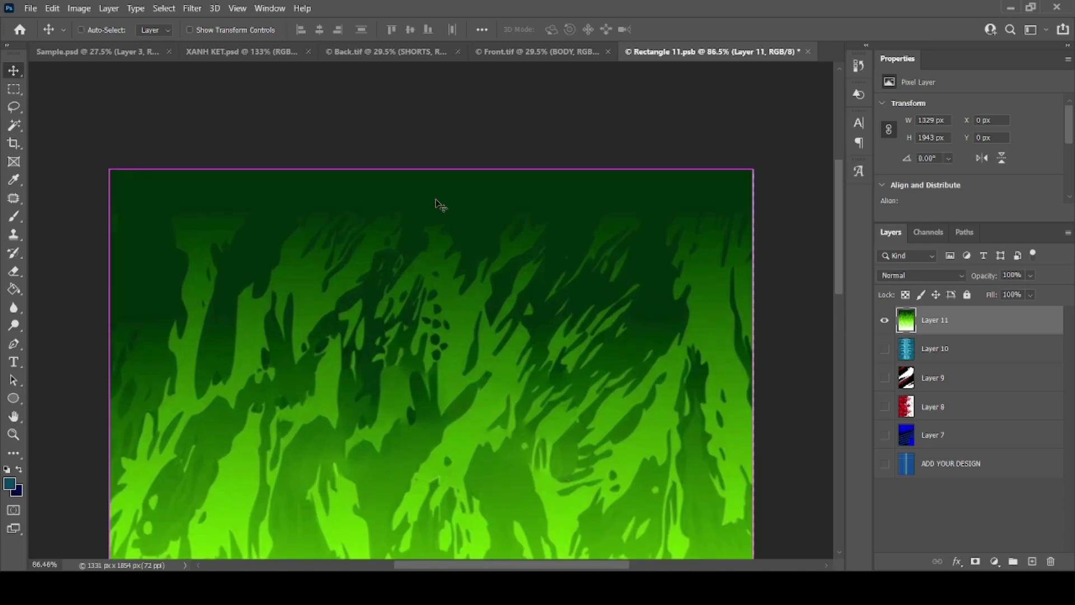
key(ctrl+t)
drag(754, 167, 756, 164)
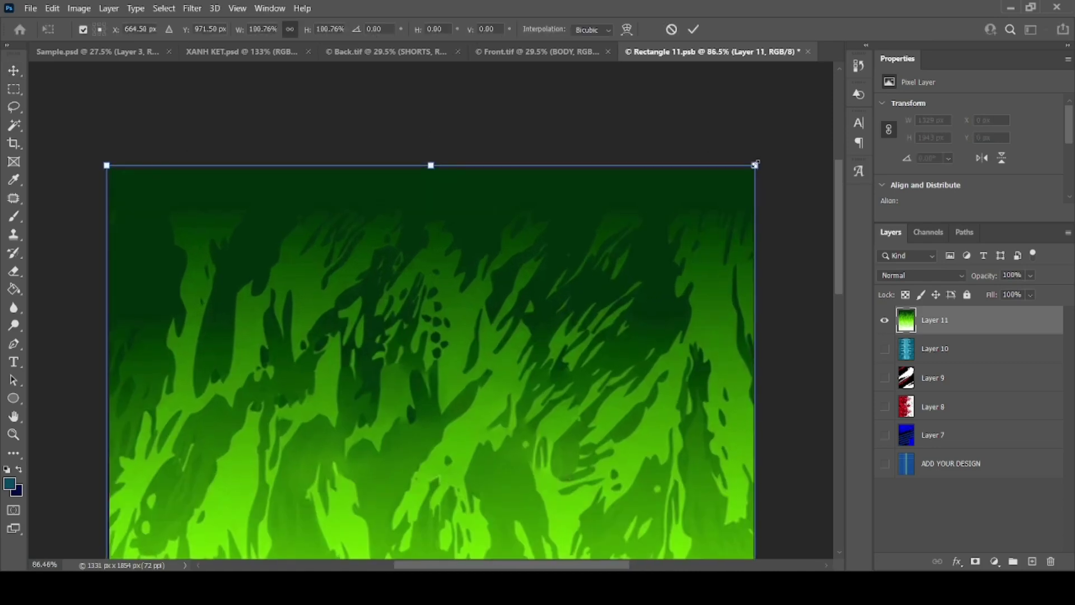
key(Return)
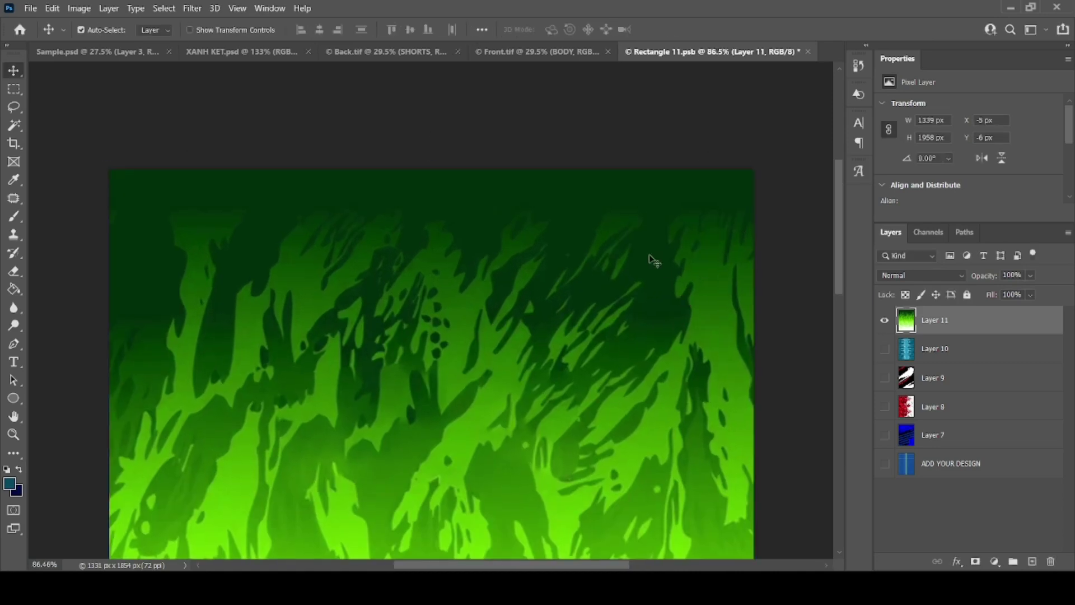
- Save the shirt body's Rectangle 11.psb smart object and close it to update the front mockup
scroll(648, 257, down, 3)
scroll(713, 379, up, 1)
scroll(470, 381, down, 1)
scroll(471, 381, up, 1)
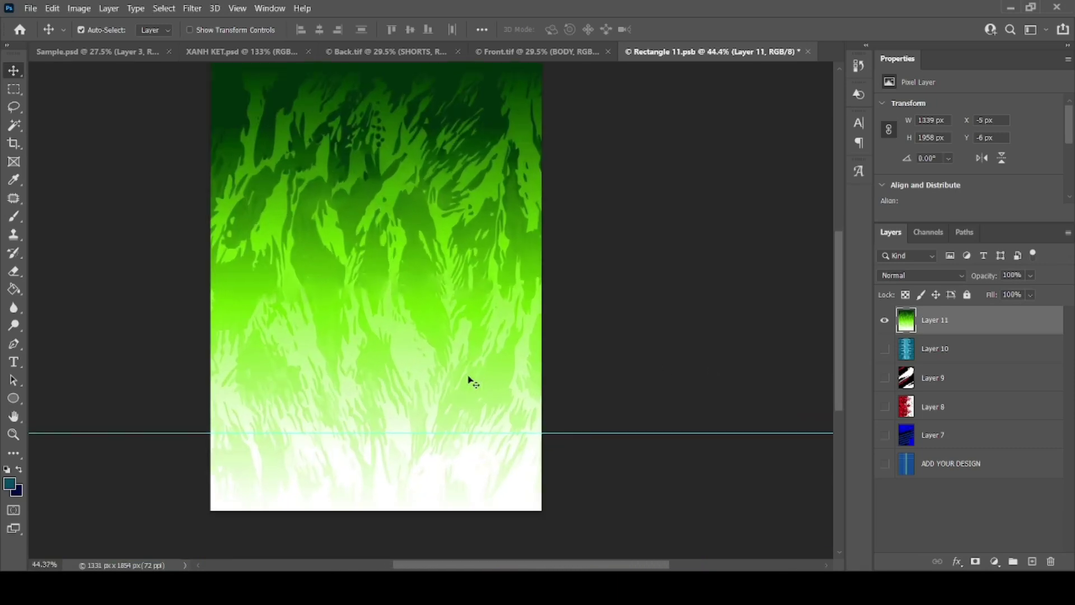
scroll(434, 317, down, 1)
key(ctrl+s)
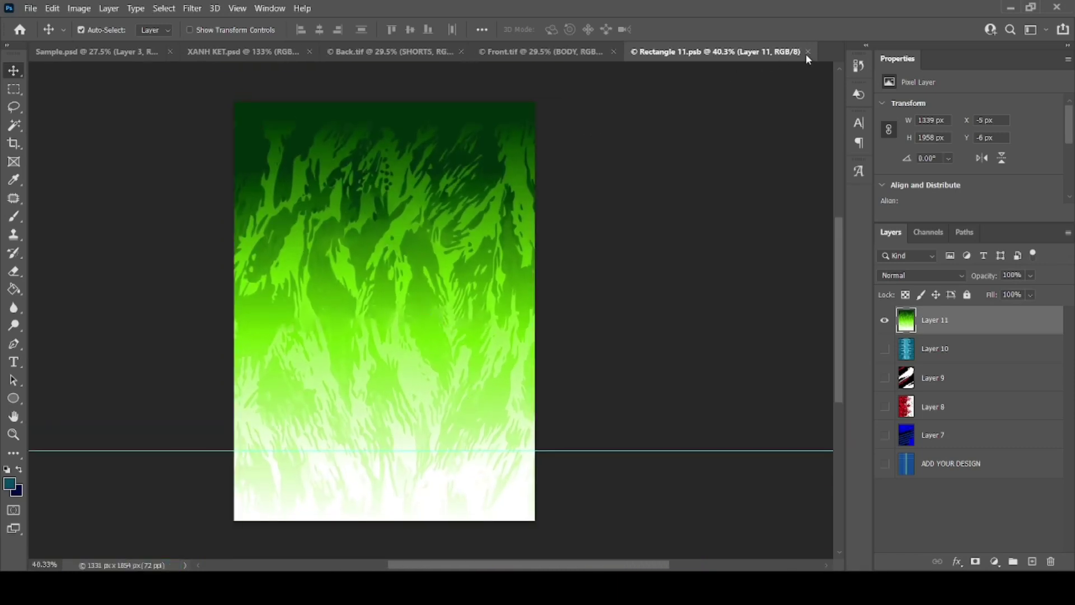
click(808, 52)
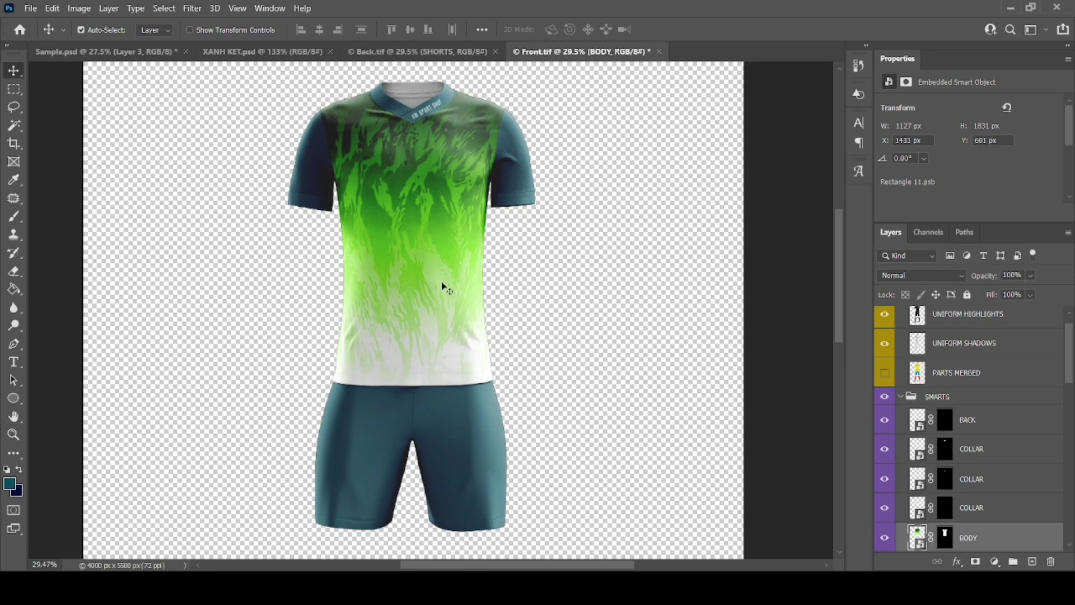
- Sample the dark green at the upper edge of the XANH KET.psd pattern as the foreground color
click(109, 52)
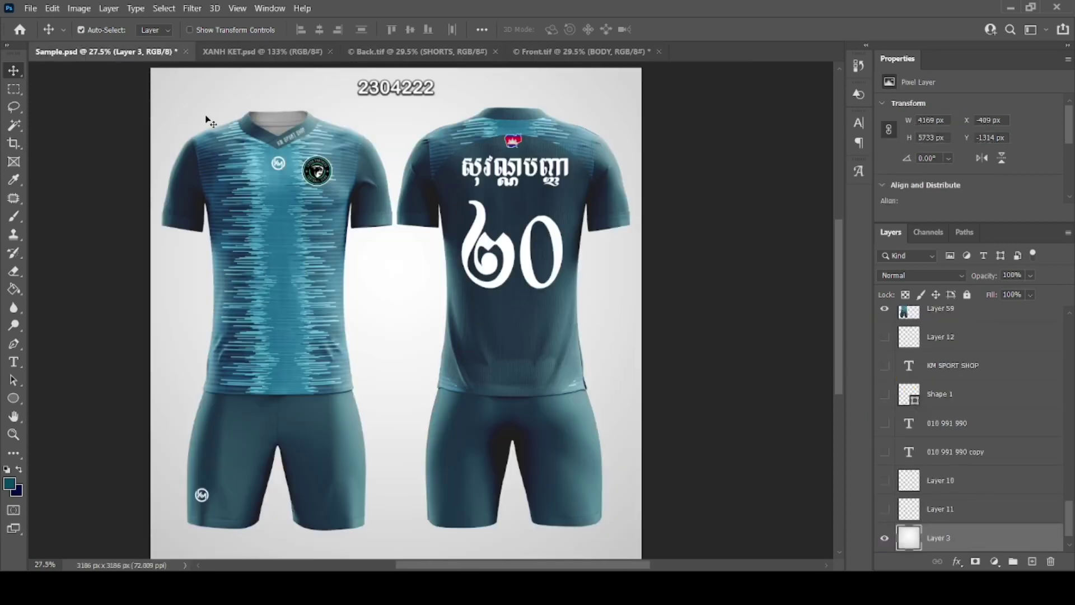
key(ctrl+Tab)
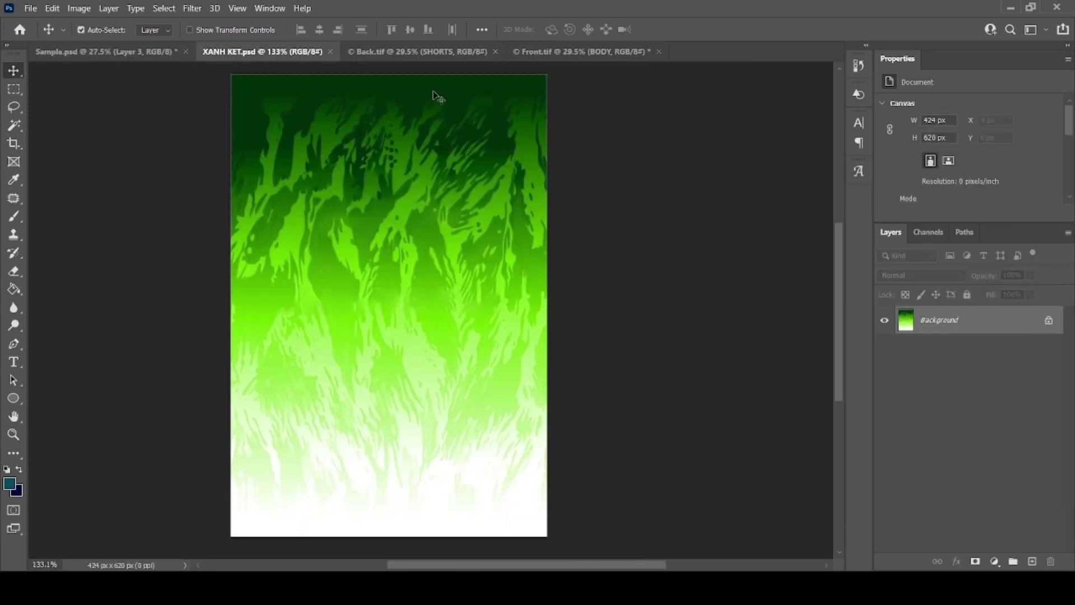
click(595, 51)
click(485, 52)
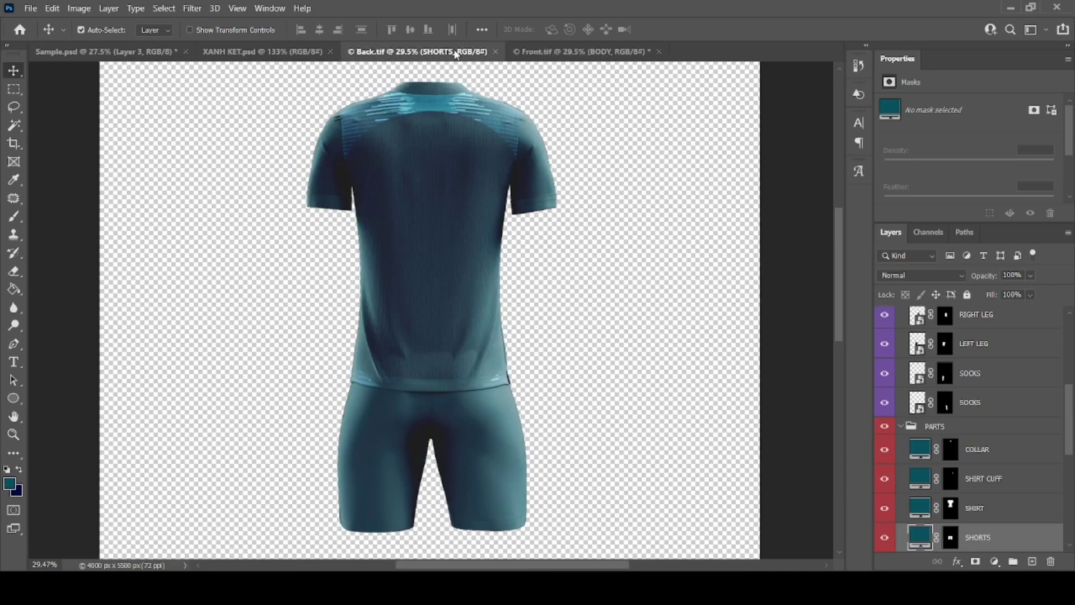
click(264, 52)
click(12, 187)
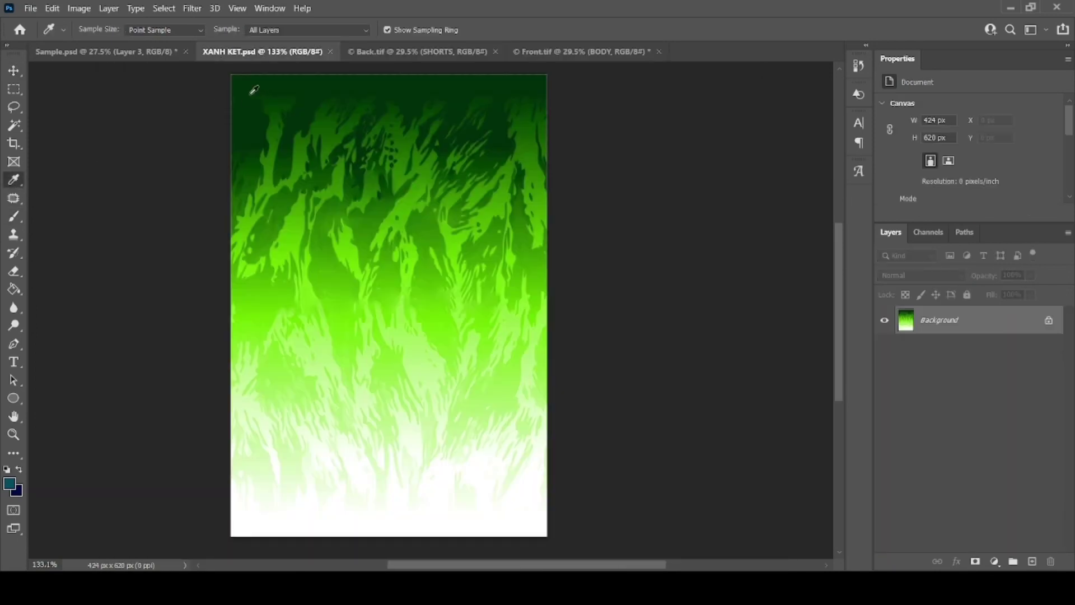
- Fill the Shape 1 background of Front.tif's lettered collar smart object with the sampled dark green, then save and close it
click(539, 52)
scroll(935, 435, up, 1)
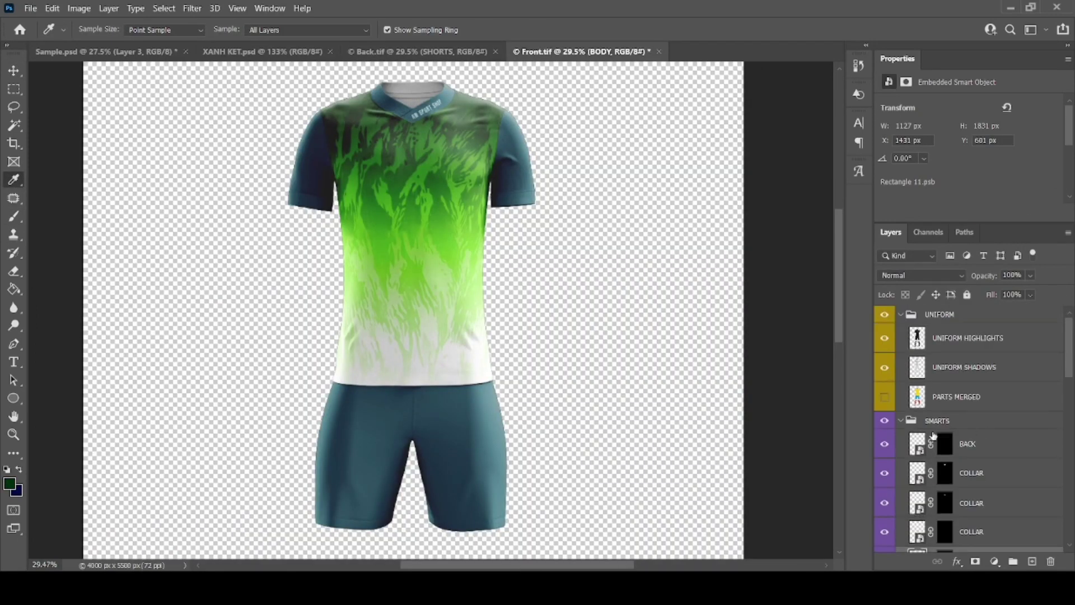
click(920, 448)
click(918, 476)
click(918, 503)
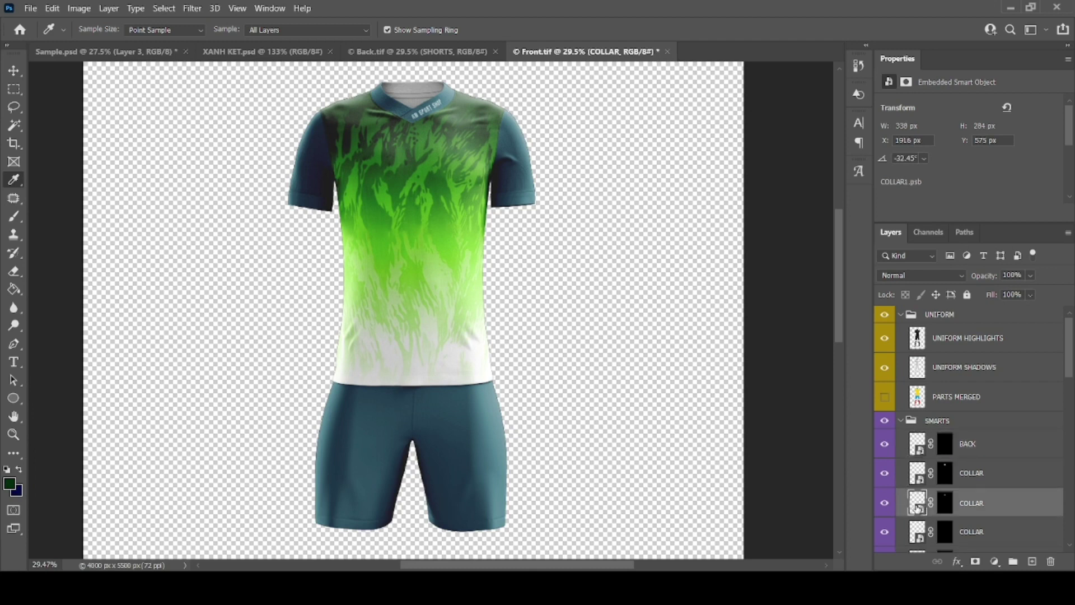
scroll(917, 493, down, 4)
double_click(921, 430)
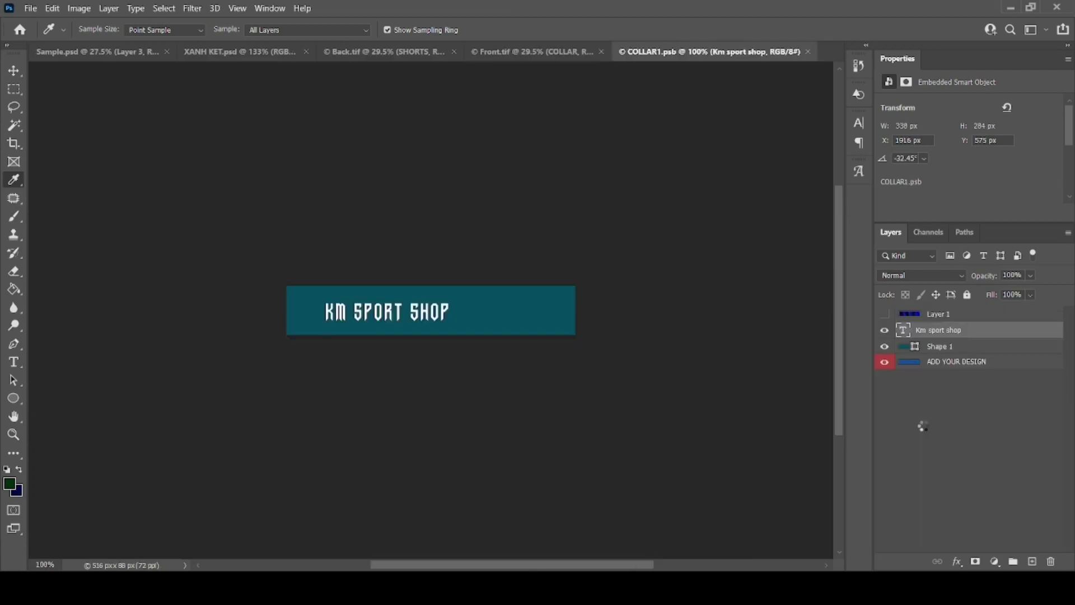
click(906, 351)
key(alt+BackSpace)
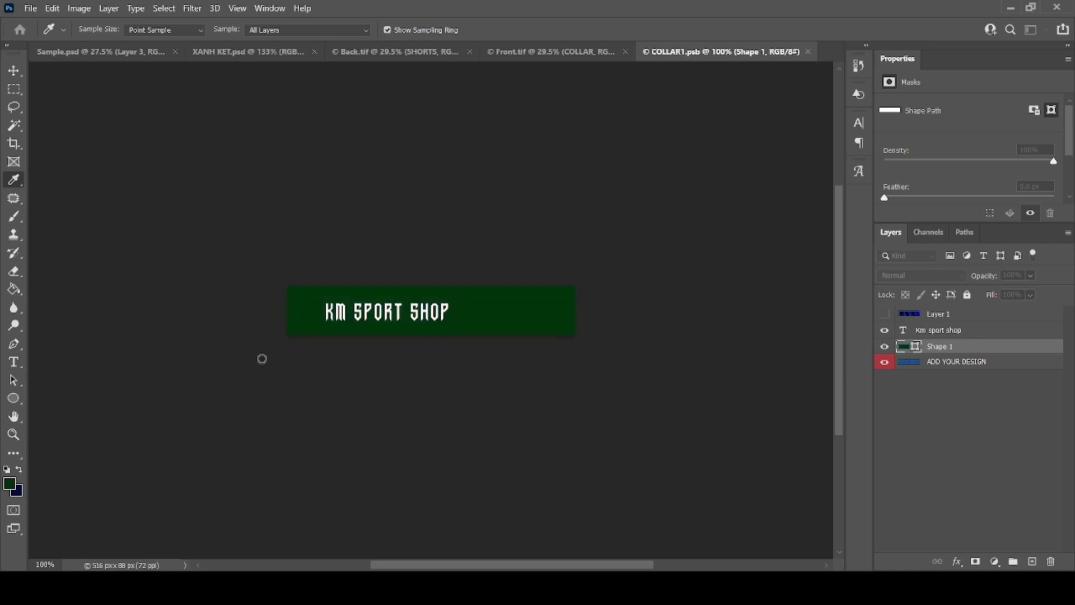
key(ctrl+s)
key(ctrl+w)
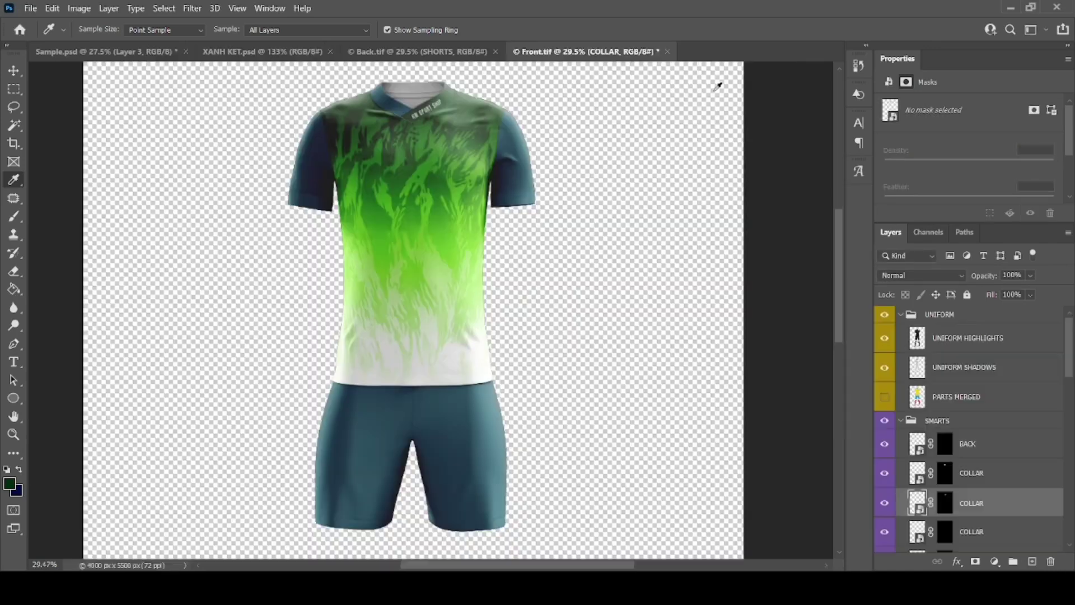
- Fill Shape 1 in the plain COLLAR.psb smart object with the dark green foreground color, then save and close it
scroll(436, 102, up, 5)
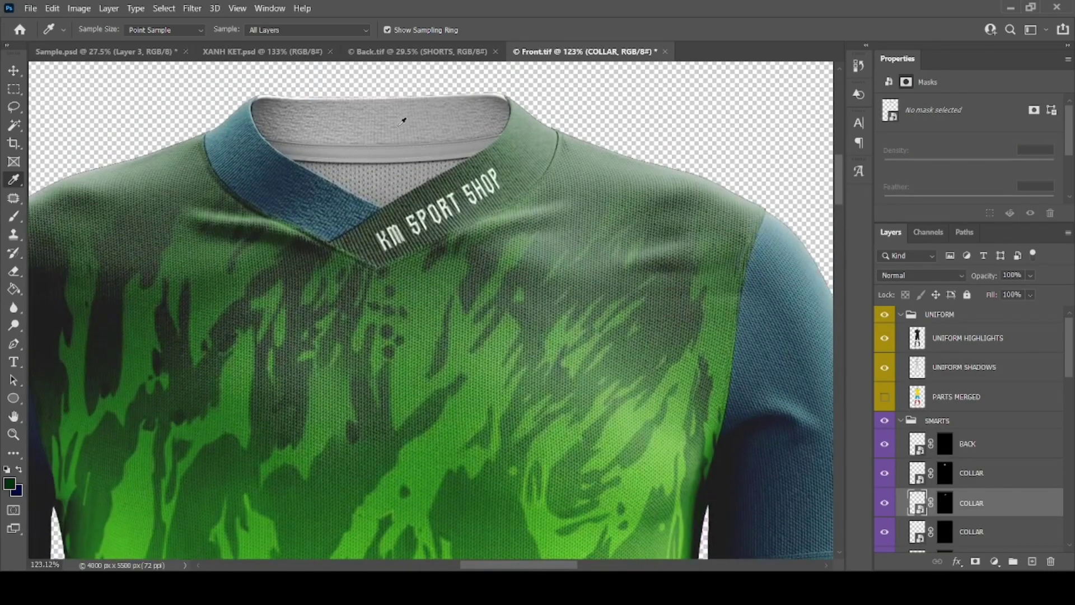
scroll(974, 489, down, 1)
double_click(923, 514)
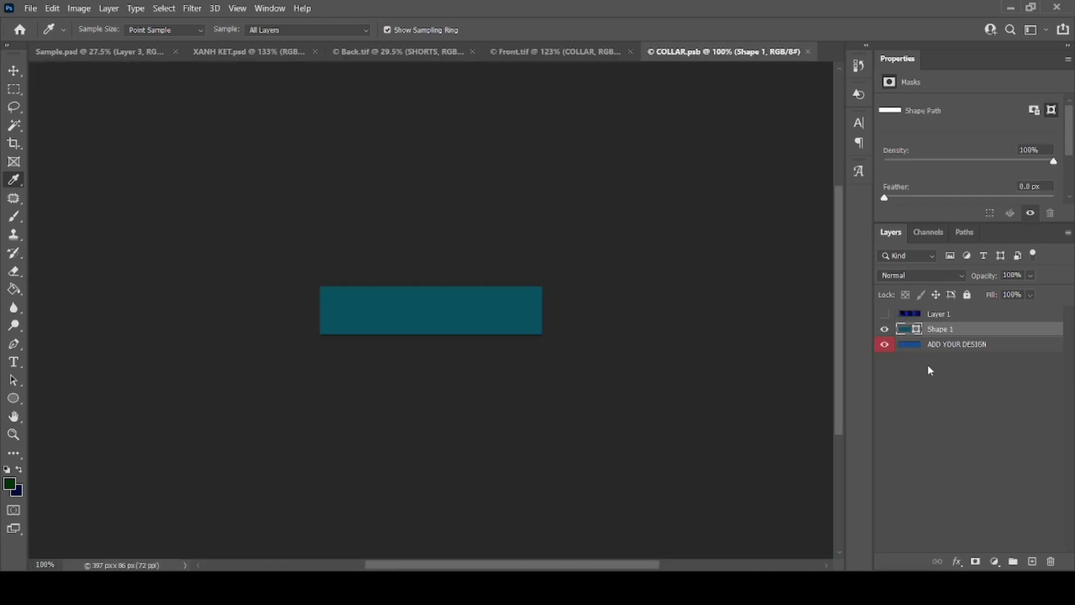
key(alt+BackSpace)
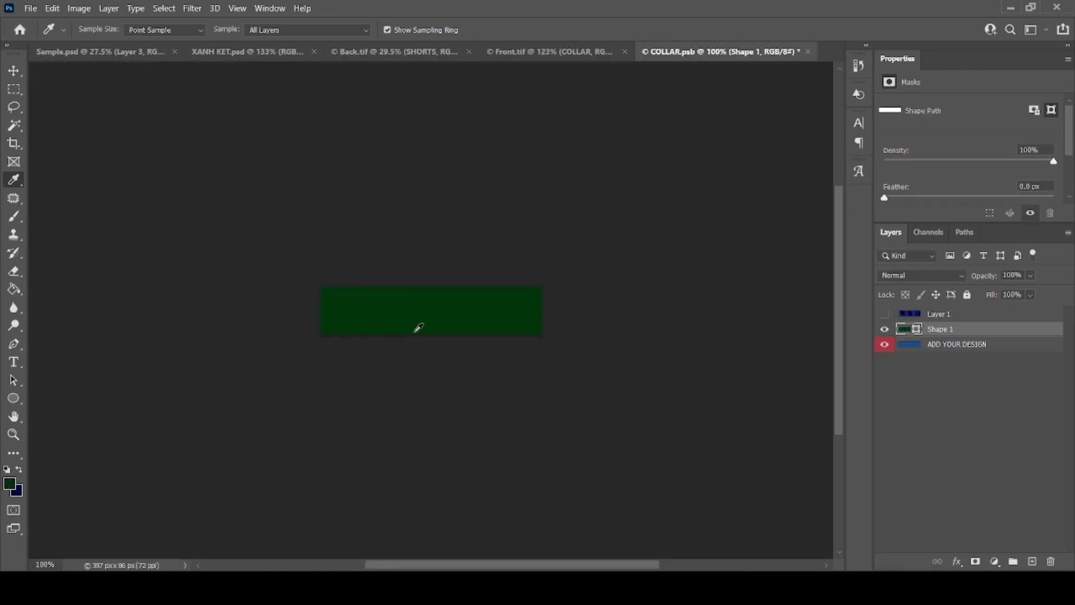
key(ctrl+s)
key(ctrl+w)
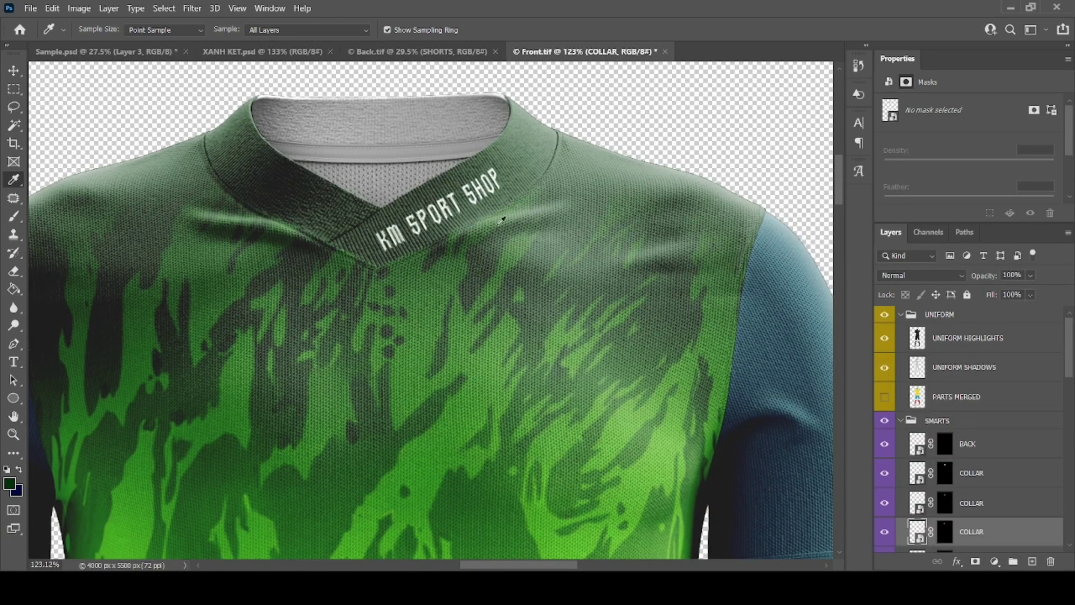
- Reopen the lettered collar smart object and change the font of the "Km sport shop" text to Liga Portugal
scroll(910, 495, down, 1)
double_click(919, 502)
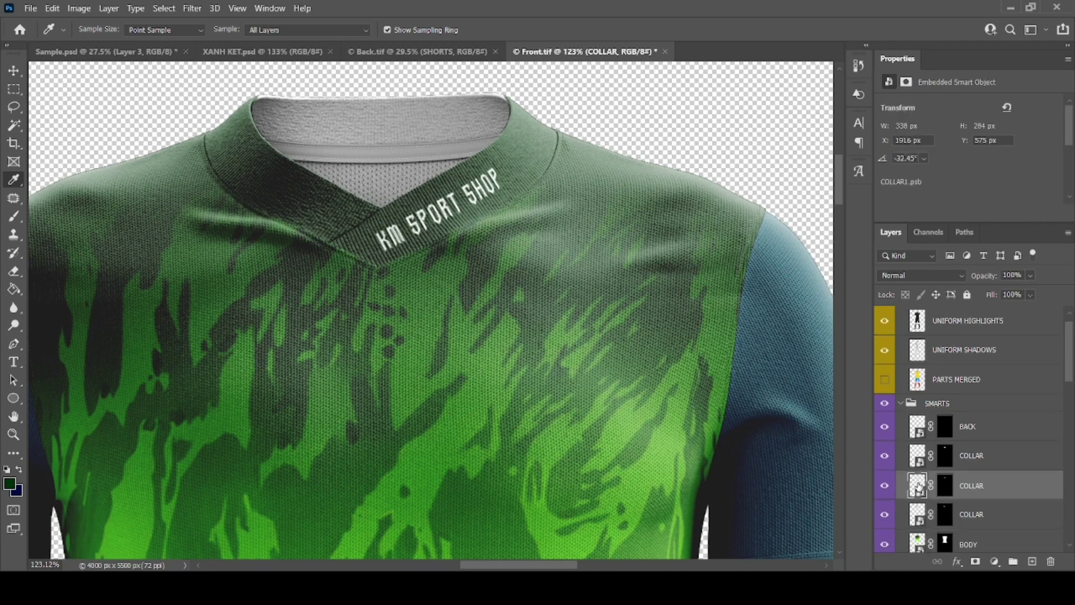
click(19, 368)
triple_click(382, 331)
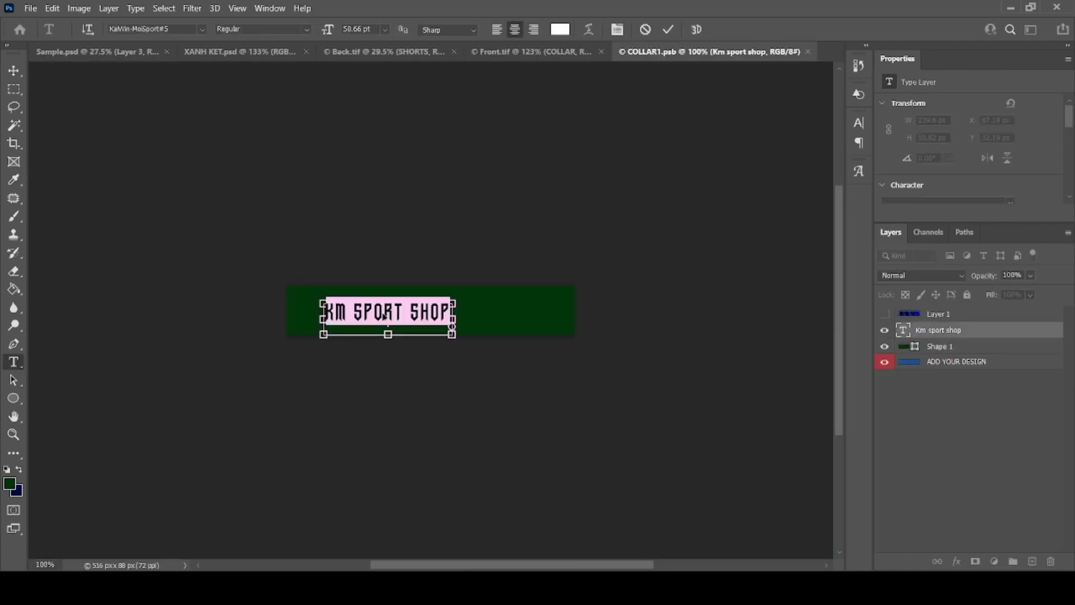
click(200, 29)
key(Down)
key(Down)
key(Down)
key(Down)
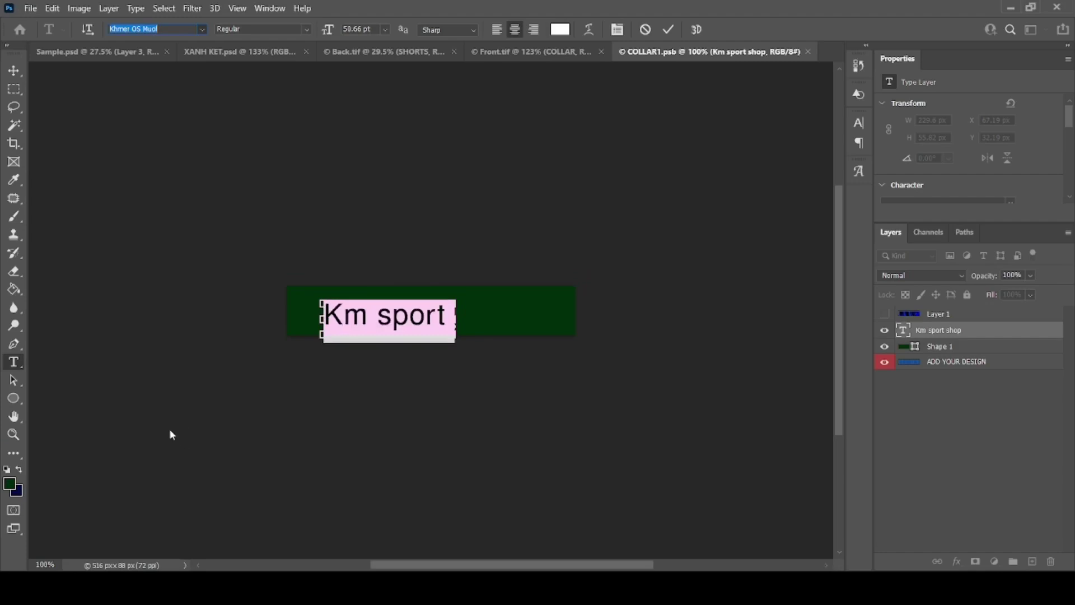
key(Down)
key(Down)
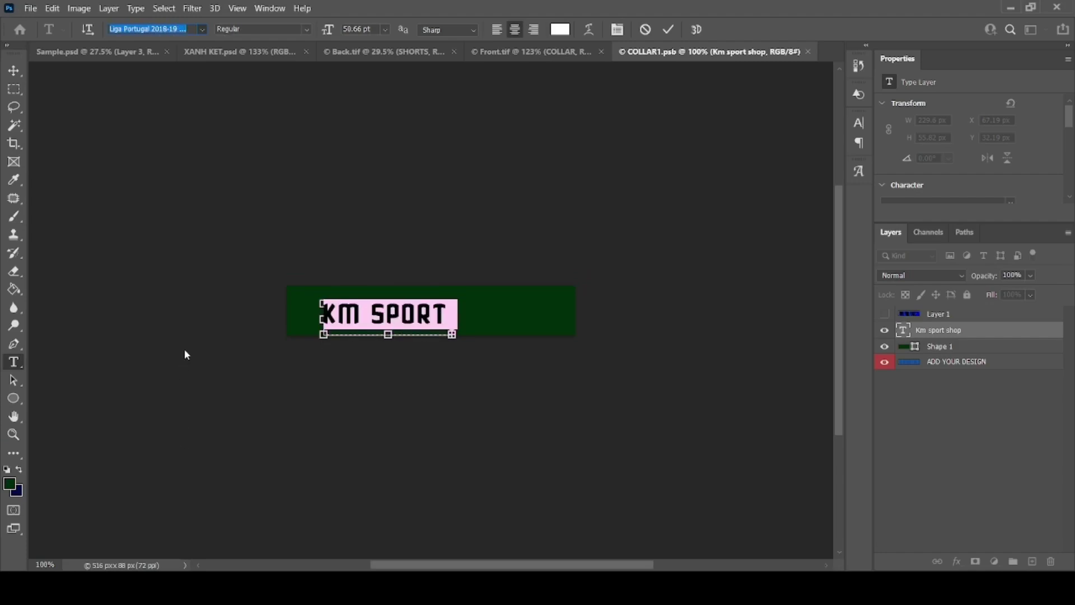
key(Return)
- Widen the collar text box to fit the full shop name on one line, shift it back over the band, and save
drag(452, 318, 611, 318)
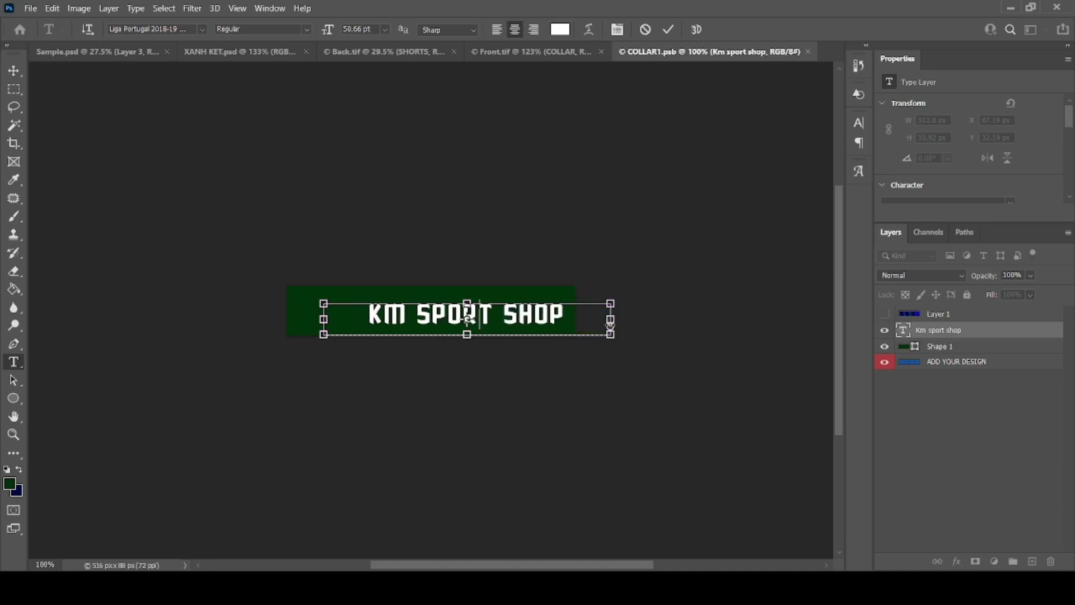
click(14, 72)
drag(439, 320, 383, 322)
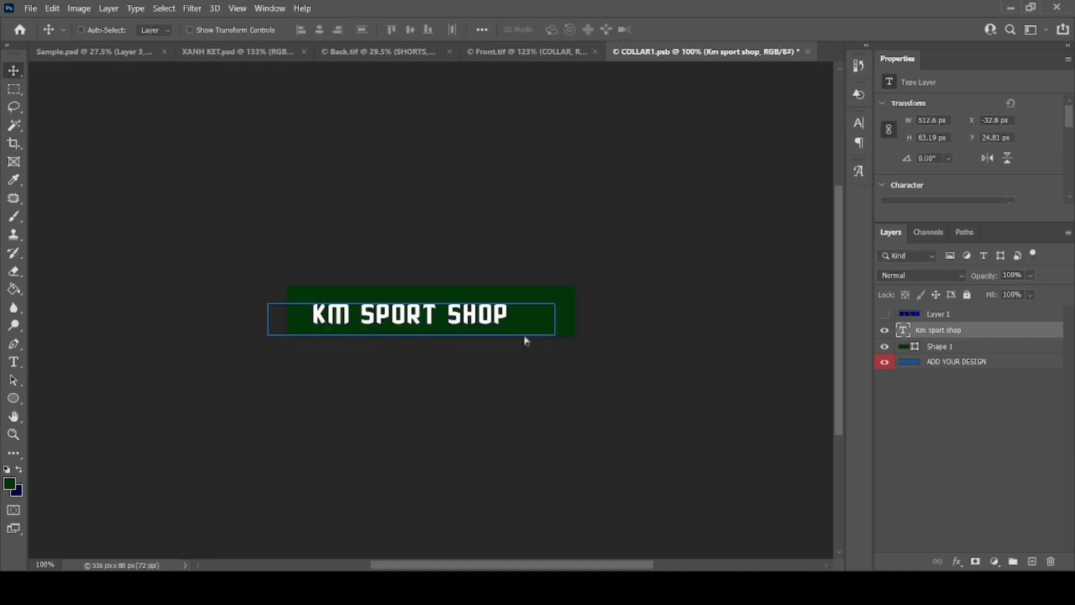
key(ctrl+s)
click(547, 56)
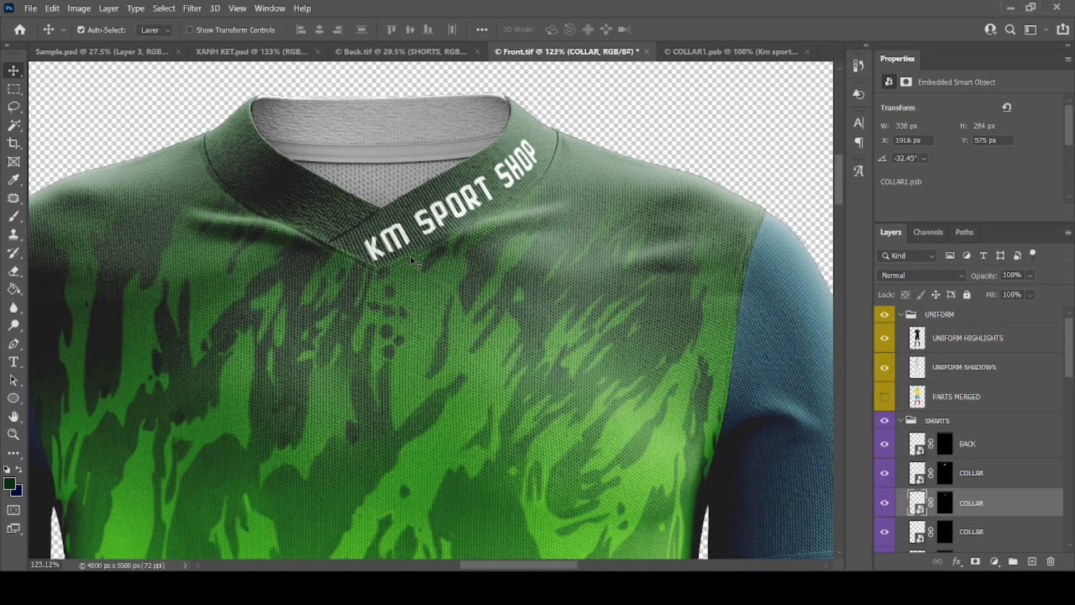
- Scale the collar text down to about 459 px wide, save the smart object, and check it on the front mockup
click(728, 51)
key(ctrl+t)
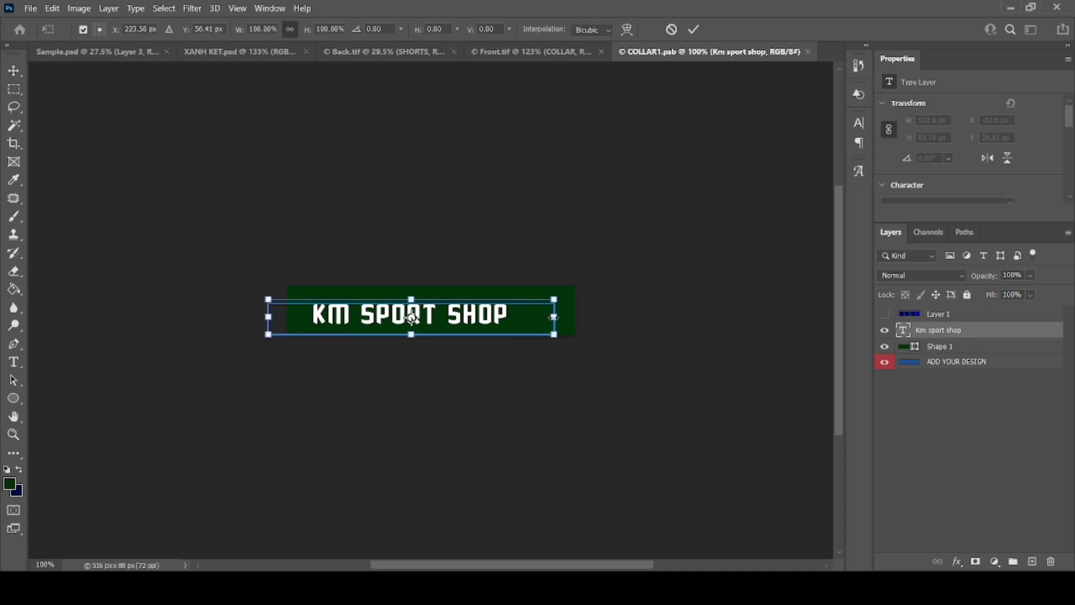
drag(557, 318, 521, 317)
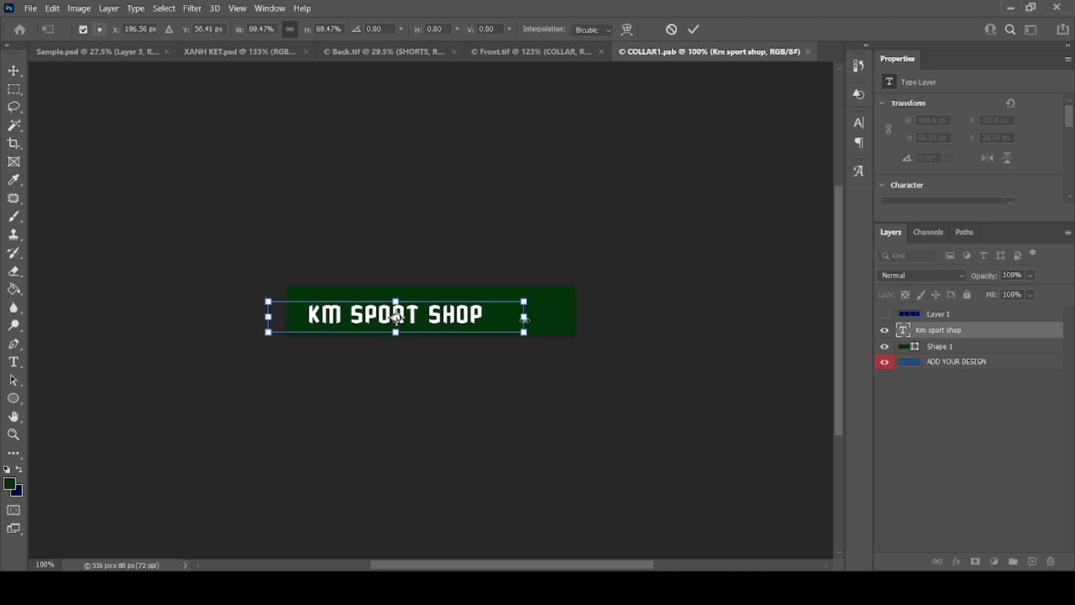
key(Return)
key(ctrl+s)
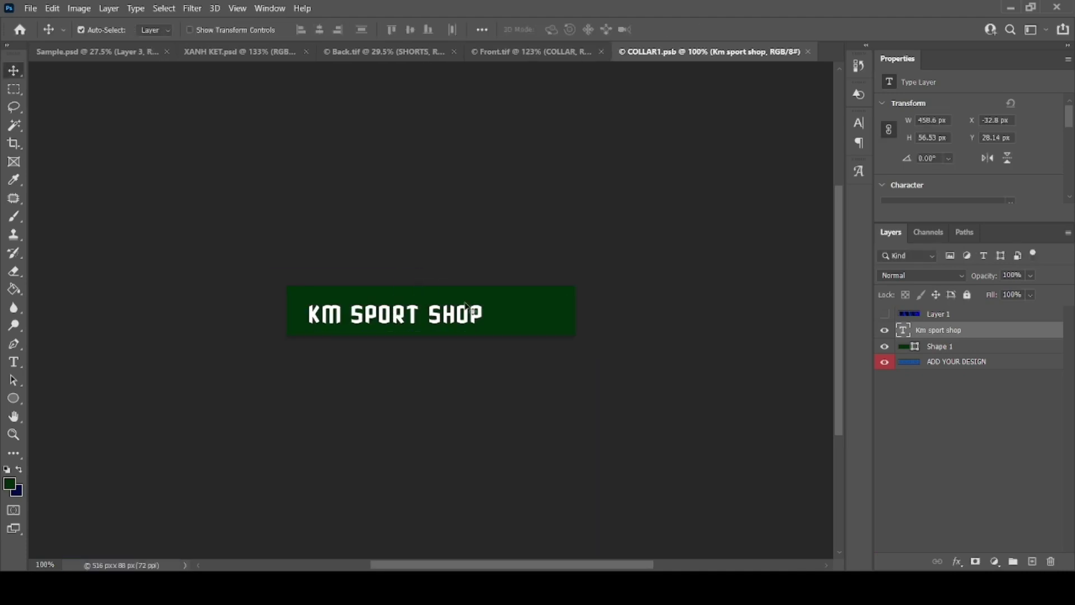
click(533, 55)
click(680, 56)
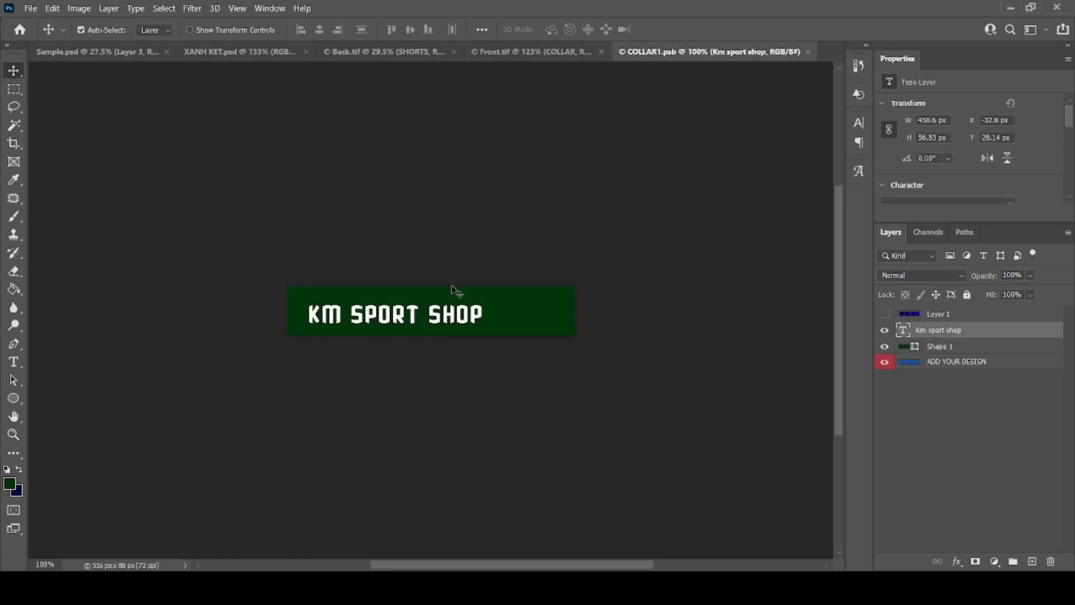
- Shift the collar text slightly right and down to about X -11.8, Y 31.5 px, then save and close the smart object
key(ctrl+t)
drag(396, 316, 408, 318)
key(Return)
key(ctrl+s)
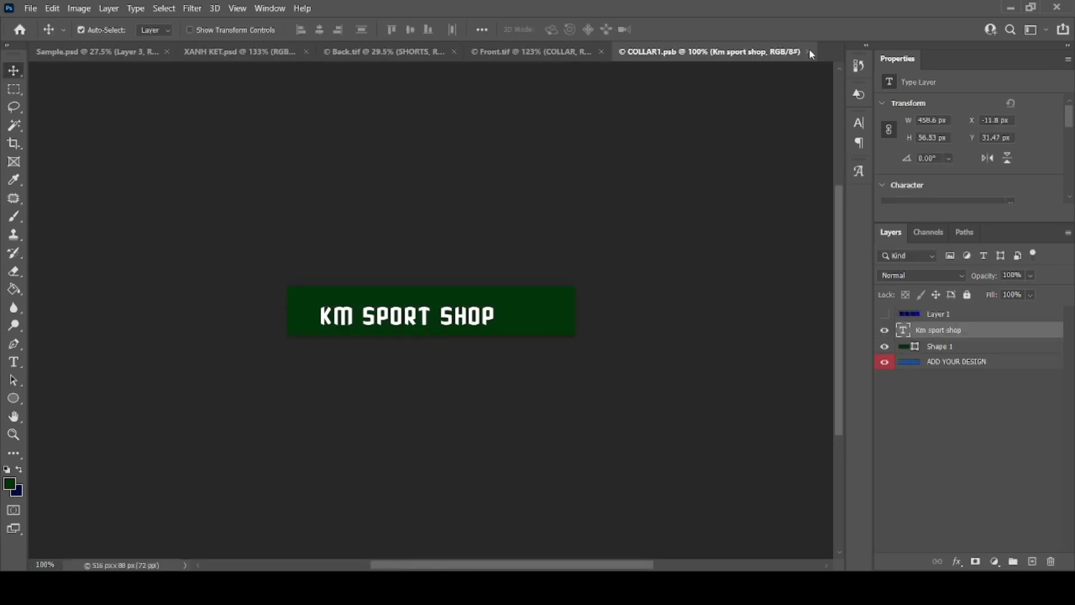
click(809, 51)
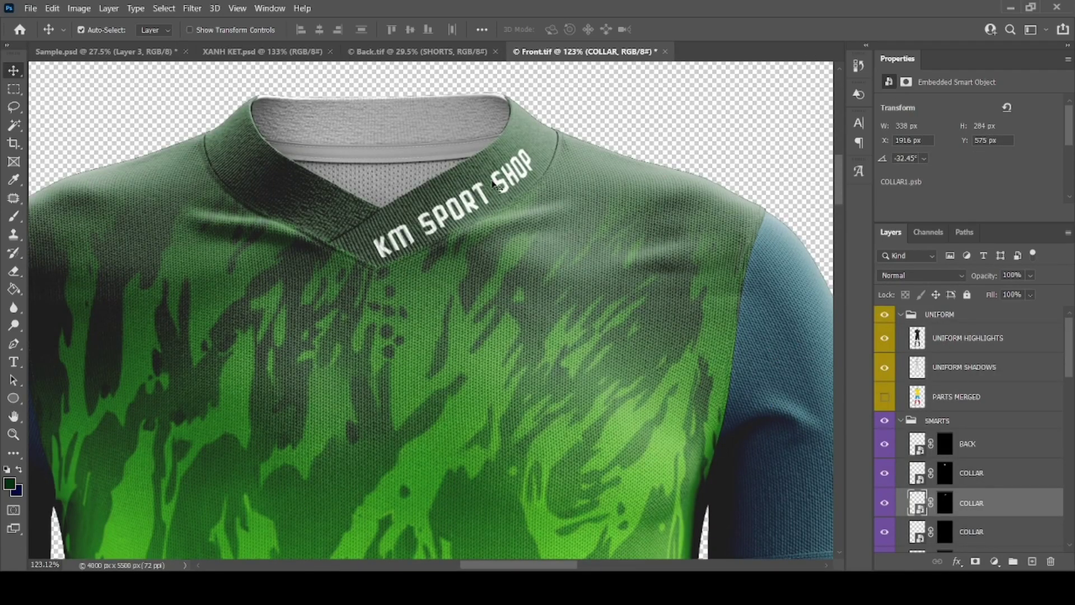
scroll(369, 253, down, 6)
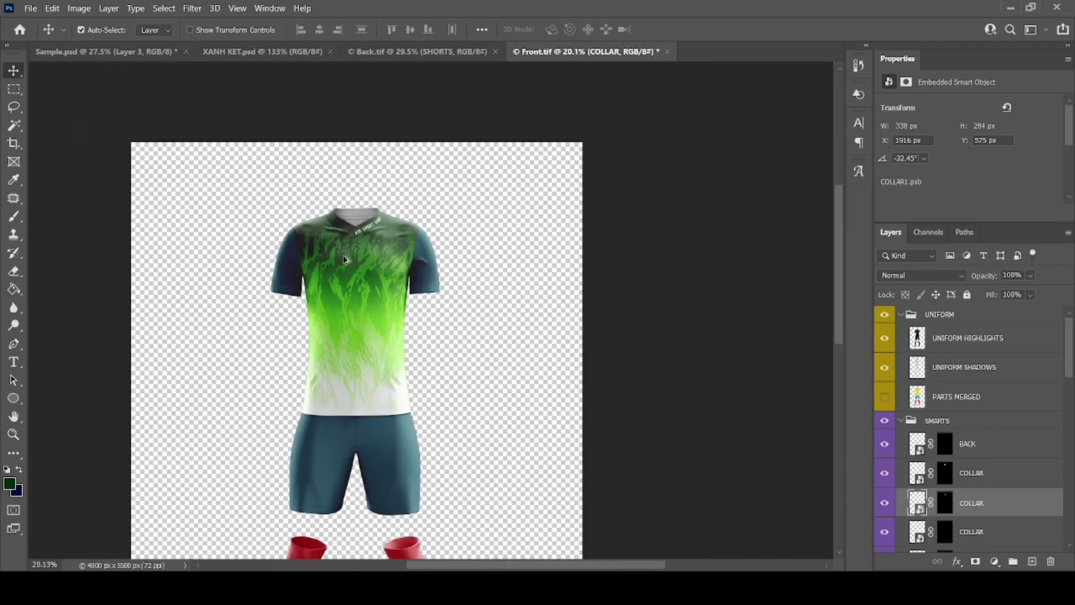
scroll(345, 377, up, 1)
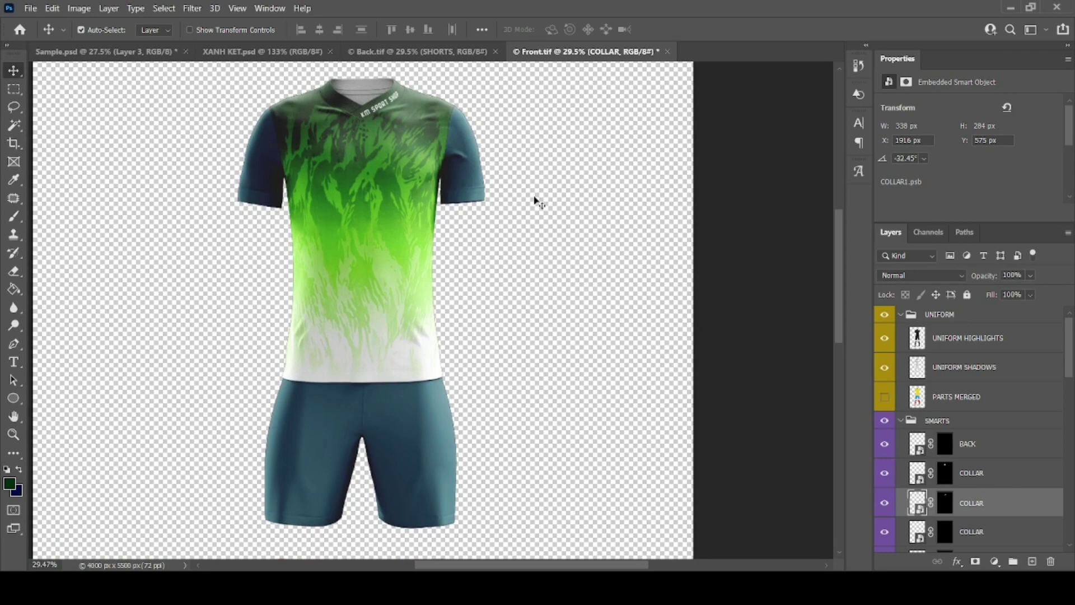
- Recolor Shape 1 in the LEFT ARM smart object to the dark green foreground color, then save and close it
scroll(913, 454, down, 4)
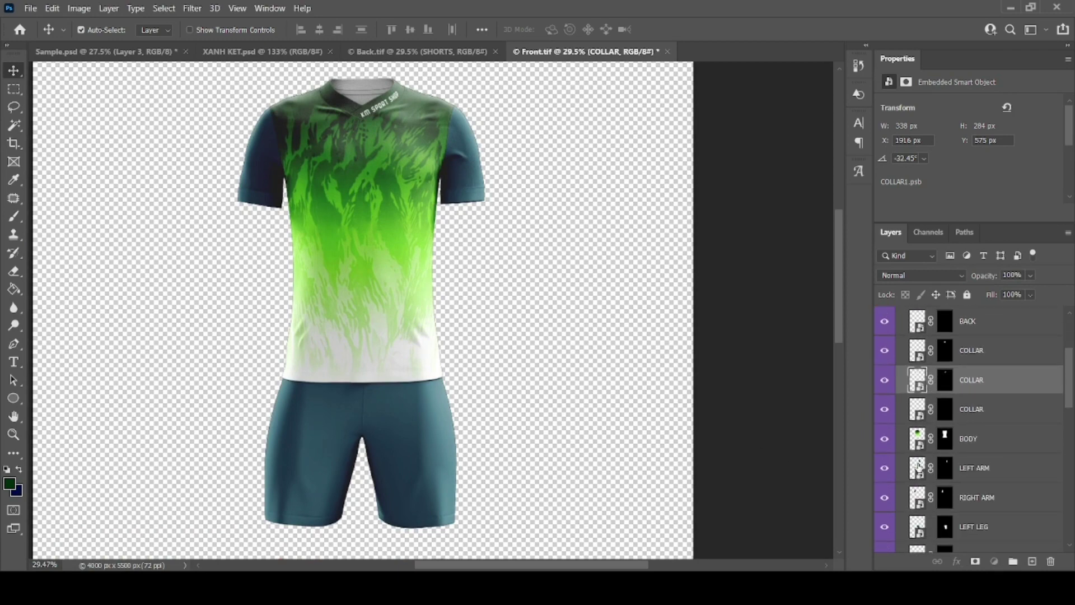
double_click(917, 468)
double_click(908, 409)
click(10, 483)
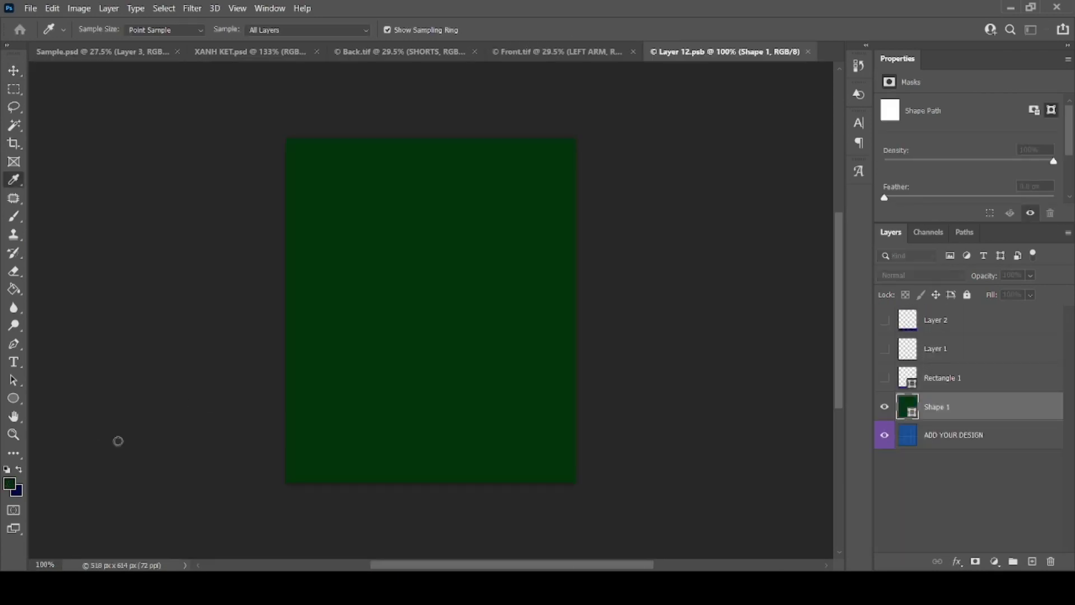
click(378, 327)
key(ctrl+s)
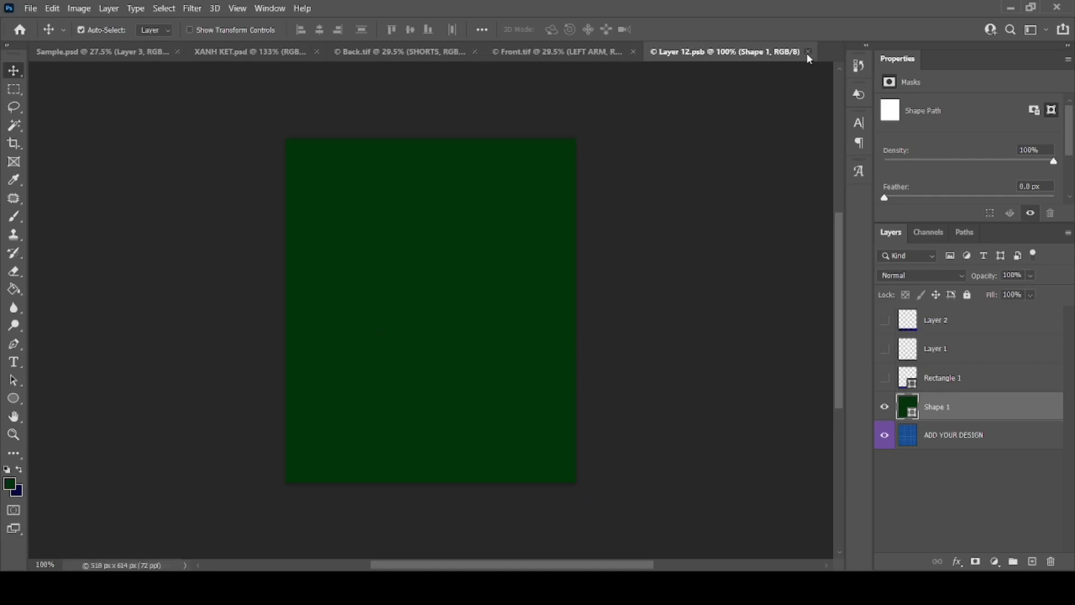
click(808, 52)
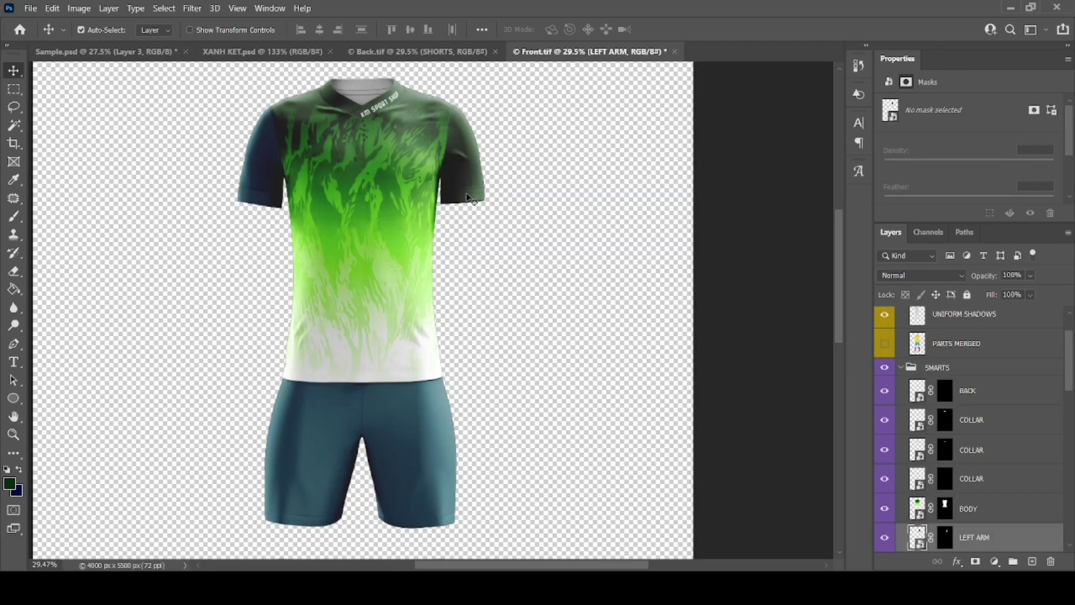
- Fill Shape 1 in the RIGHT ARM smart object with the dark green foreground color, then save and close it
scroll(985, 493, down, 2)
double_click(919, 513)
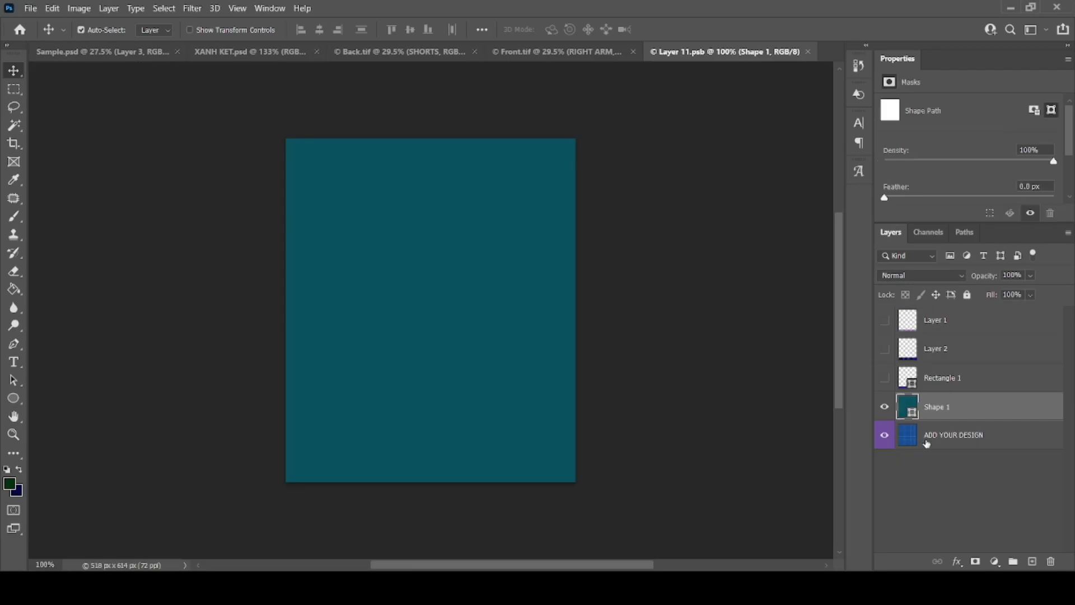
key(i)
key(alt+BackSpace)
key(v)
key(ctrl+s)
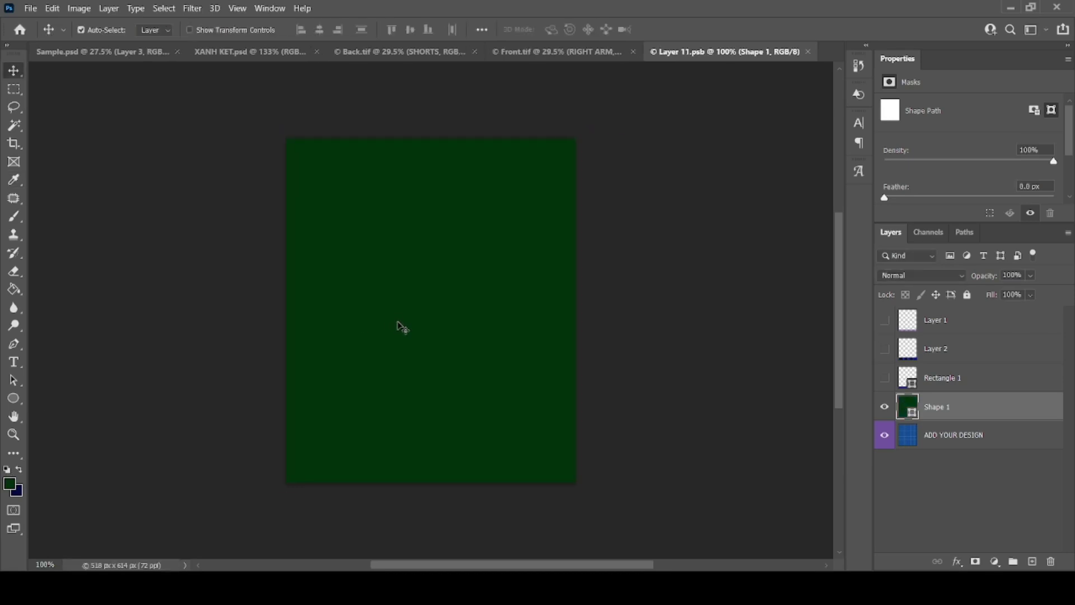
click(809, 52)
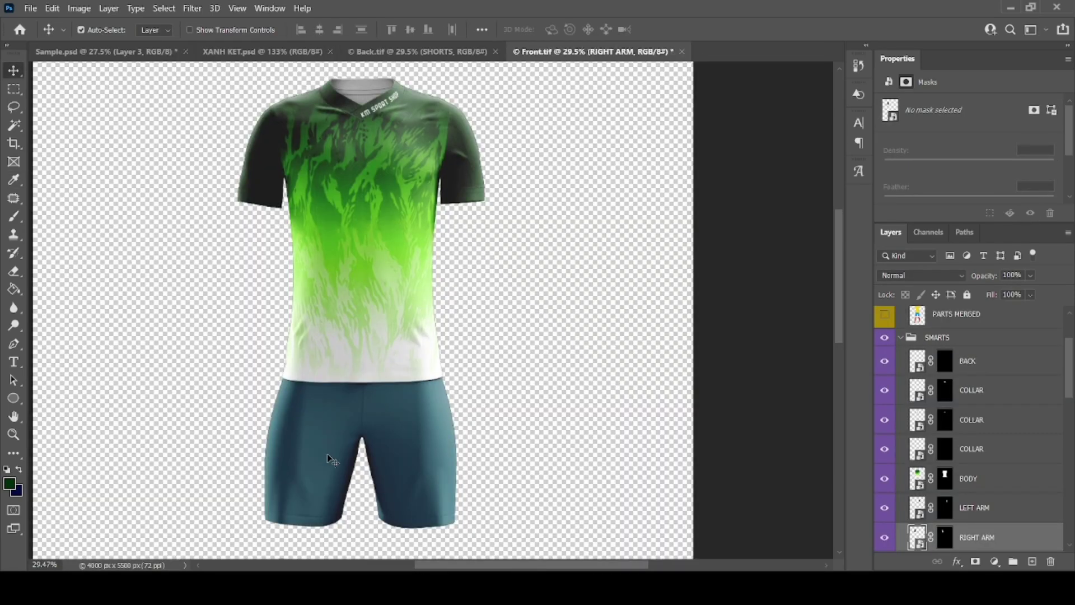
- Open the LEFT LEG smart object, recolor its Shape 1 layer black, and save and close it
scroll(926, 431, down, 3)
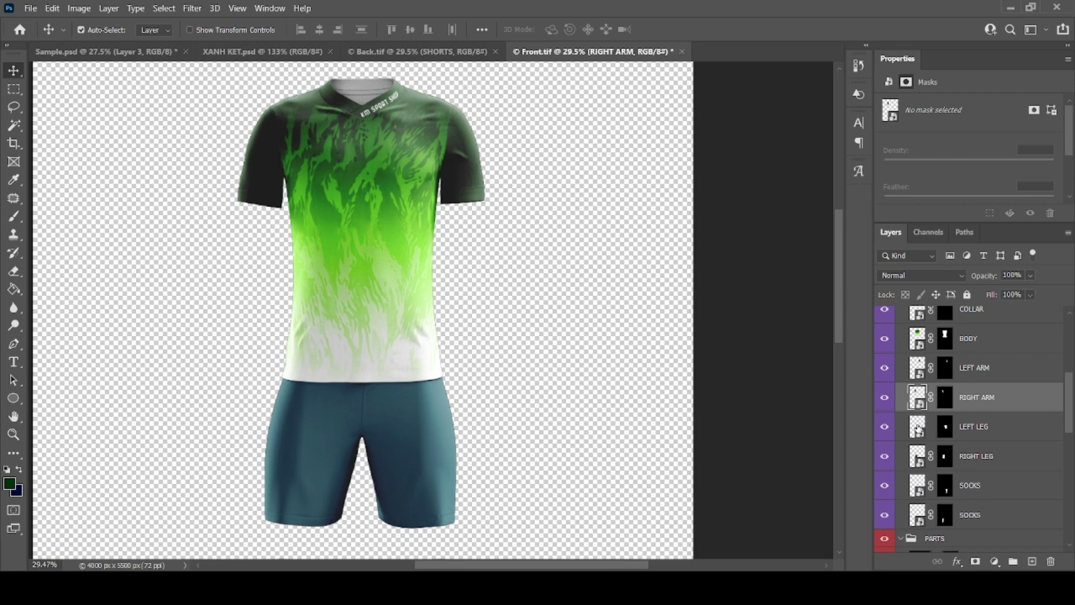
double_click(917, 429)
key(i)
key(alt+BackSpace)
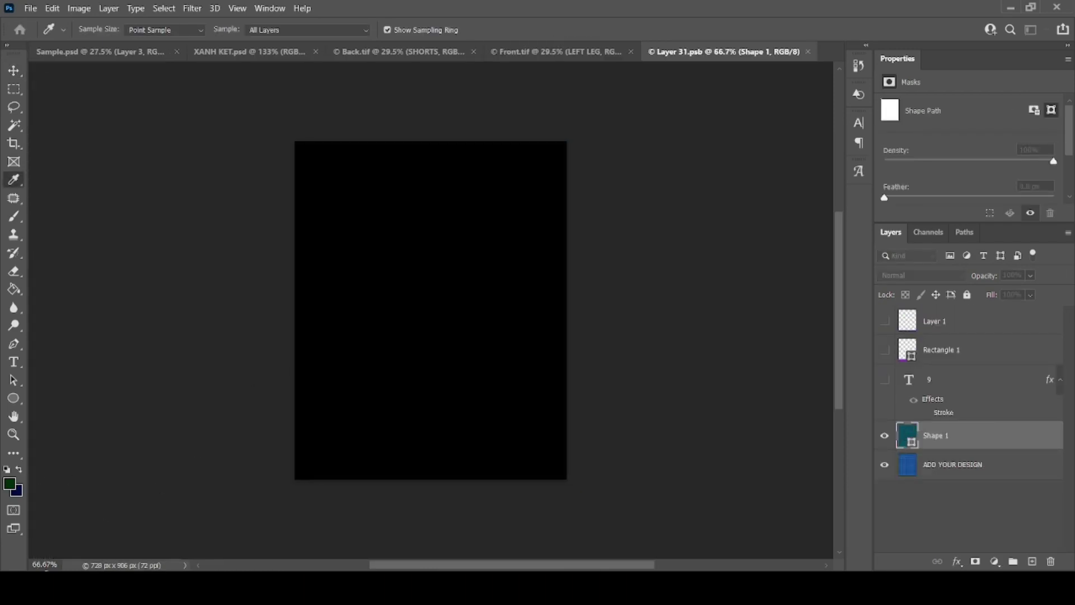
key(v)
key(ctrl+s)
key(ctrl+w)
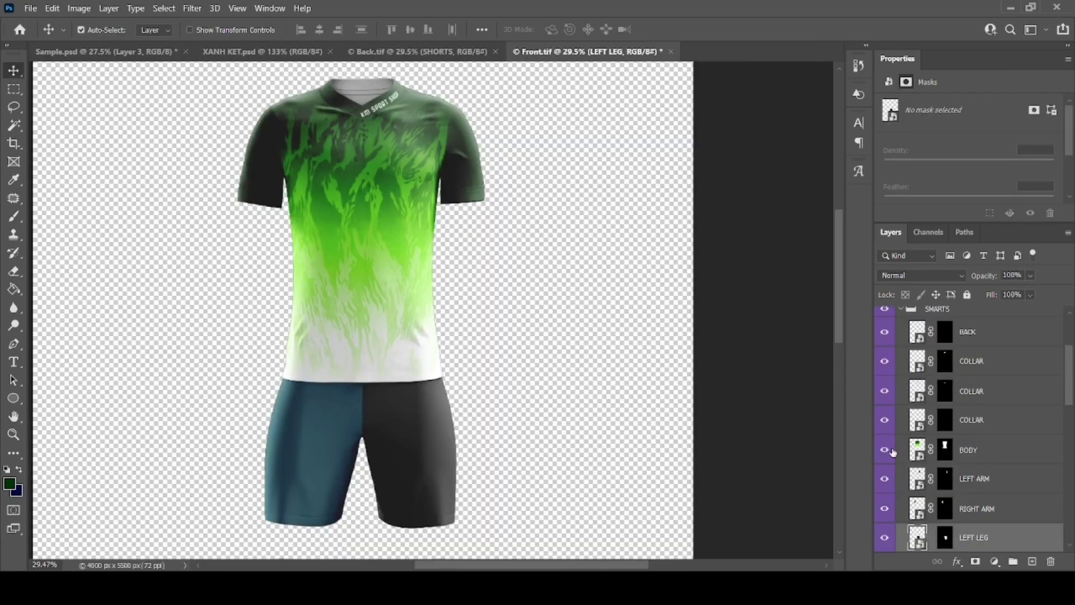
- Open the RIGHT LEG smart object, recolor its Shape 1 layer black, and save and close it
scroll(893, 451, down, 2)
double_click(915, 428)
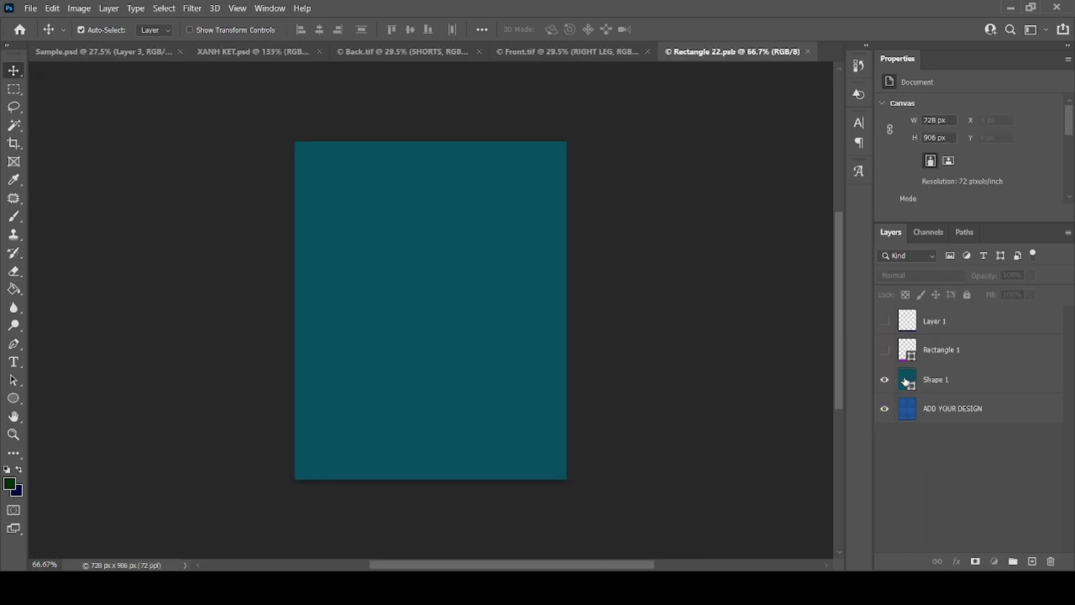
click(905, 381)
key(i)
key(alt+BackSpace)
key(v)
key(ctrl+s)
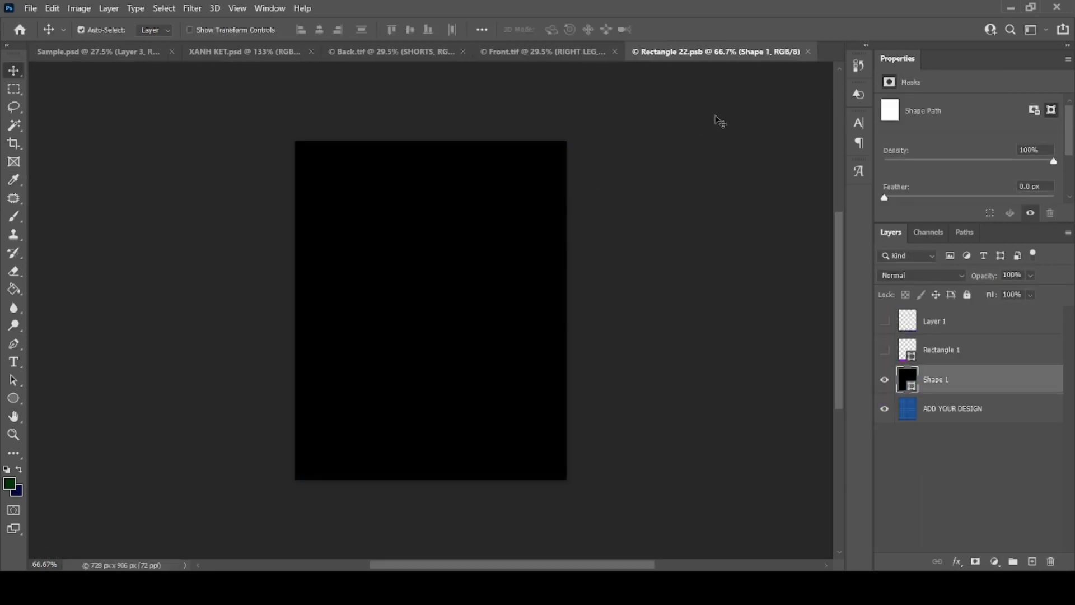
key(ctrl+w)
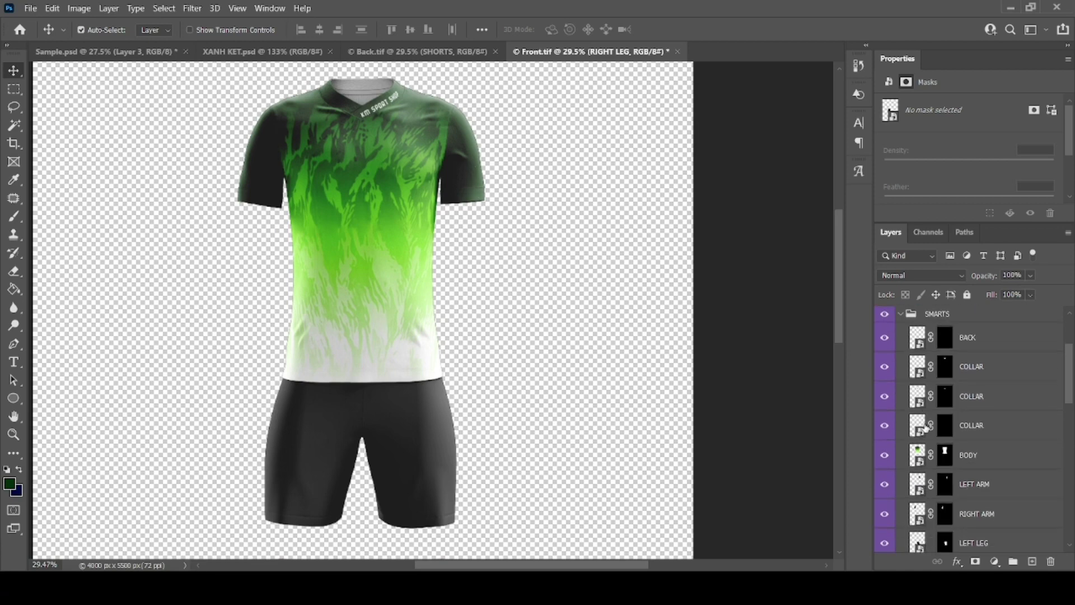
- Reopen the LEFT ARM smart object, change its Shape 1 layer to black, and save and close it
double_click(918, 449)
key(i)
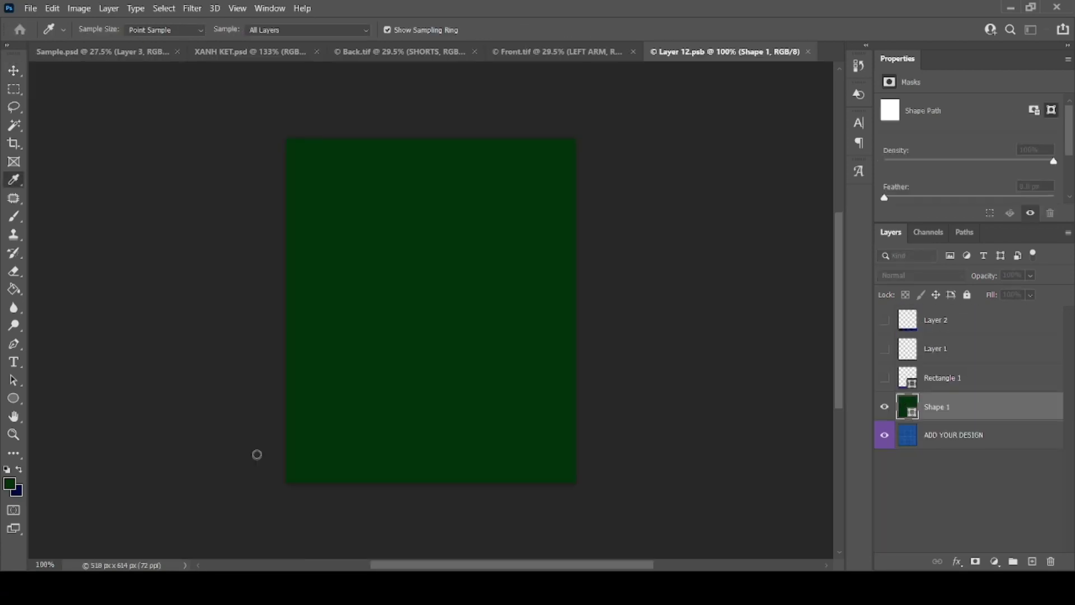
key(alt+BackSpace)
key(v)
key(ctrl+s)
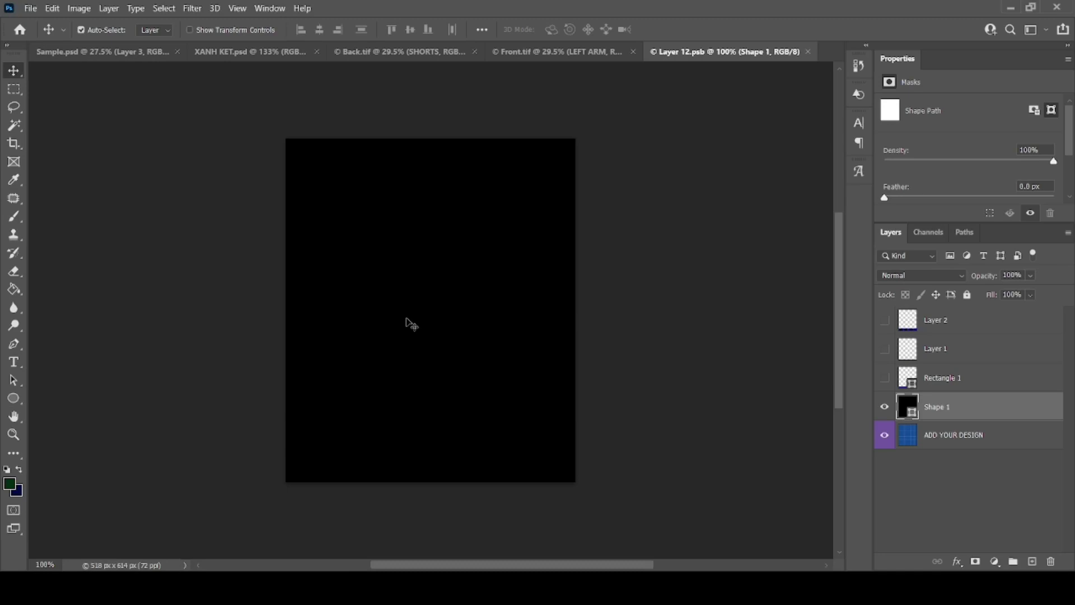
click(808, 52)
- Reopen the RIGHT ARM smart object, change its Shape 1 layer to black, and save and close it
scroll(915, 493, down, 2)
scroll(915, 507, down, 2)
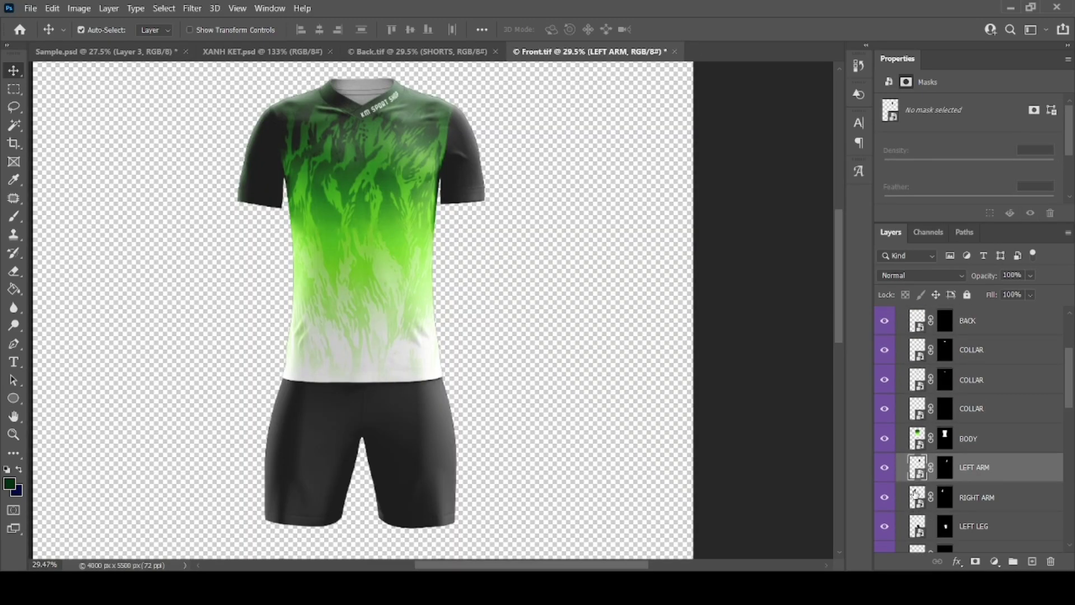
double_click(918, 465)
key(i)
key(alt+BackSpace)
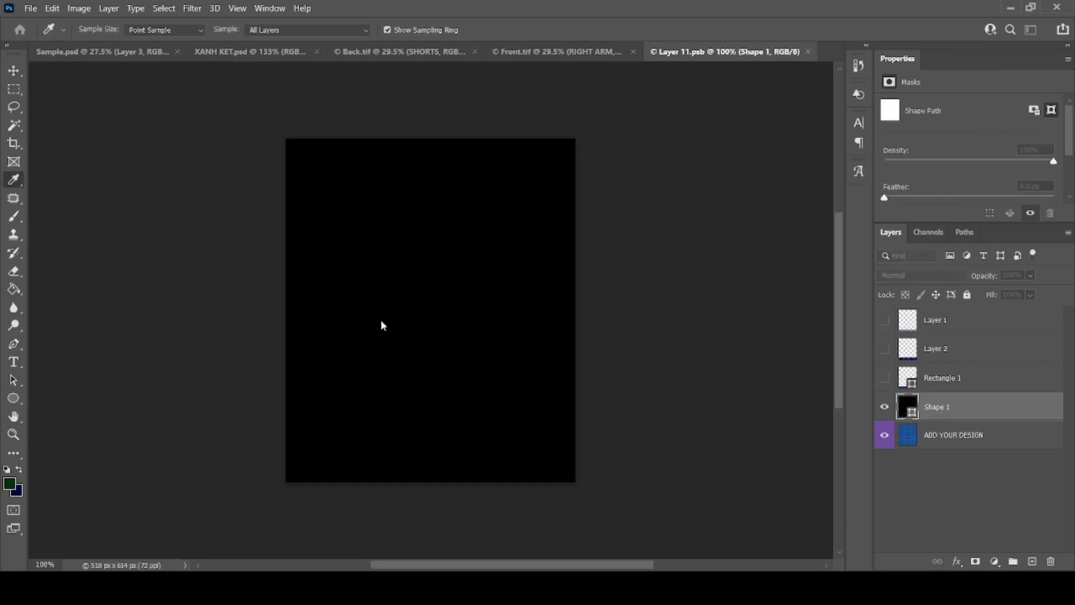
key(v)
key(ctrl+s)
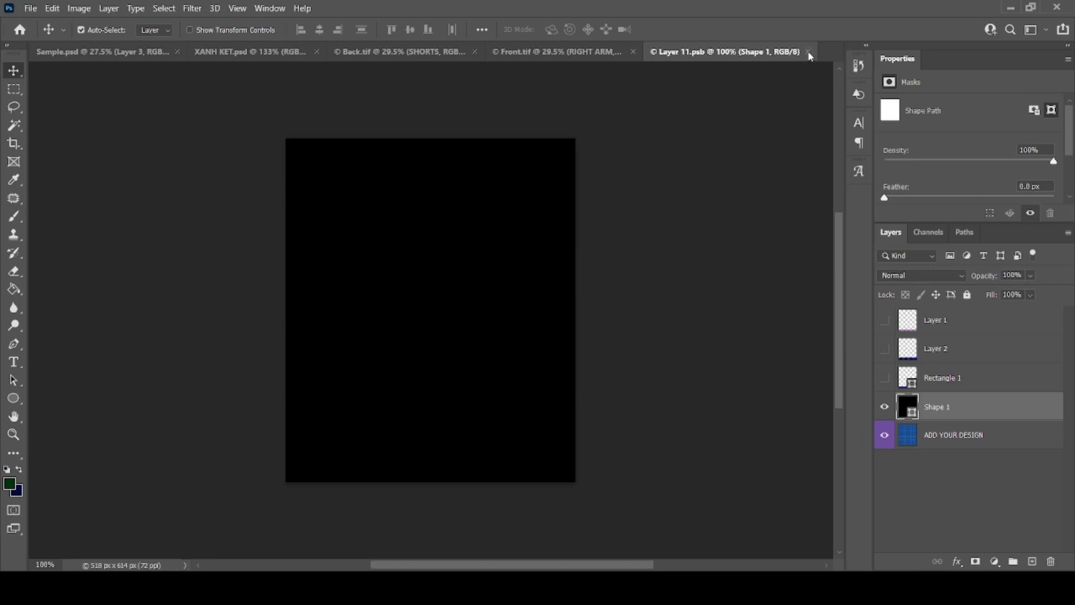
click(808, 51)
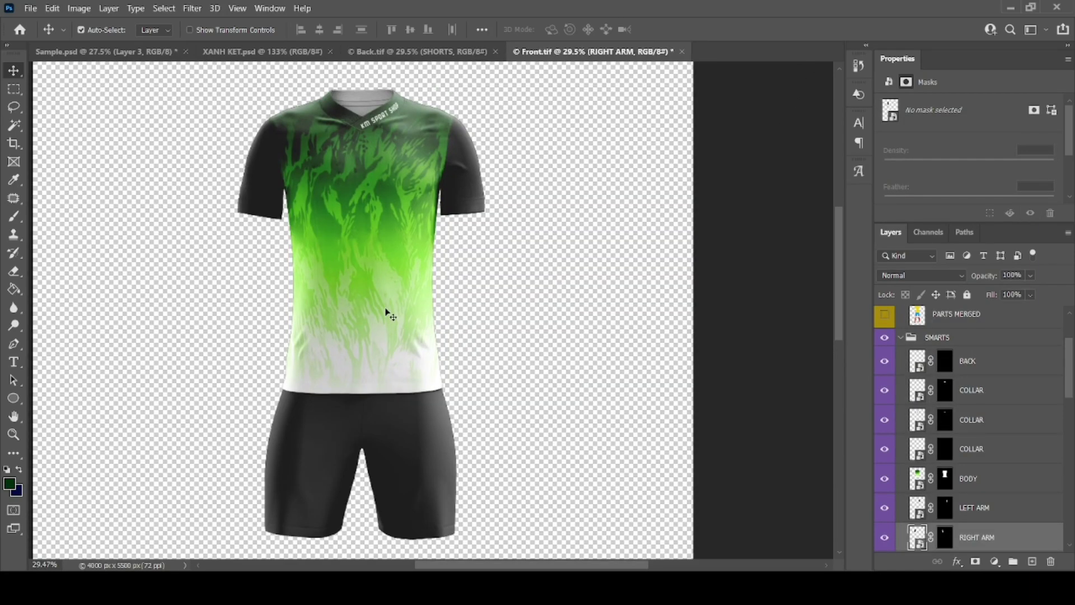
- Look over the front mockup and its layers, then save Front.tif and close it
scroll(903, 396, down, 6)
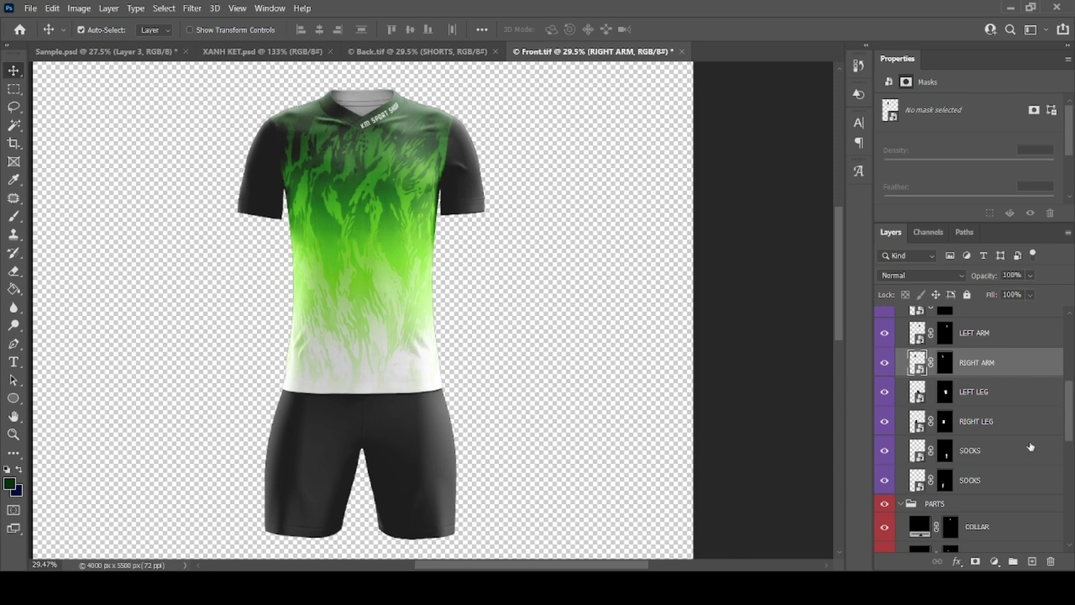
scroll(980, 443, down, 5)
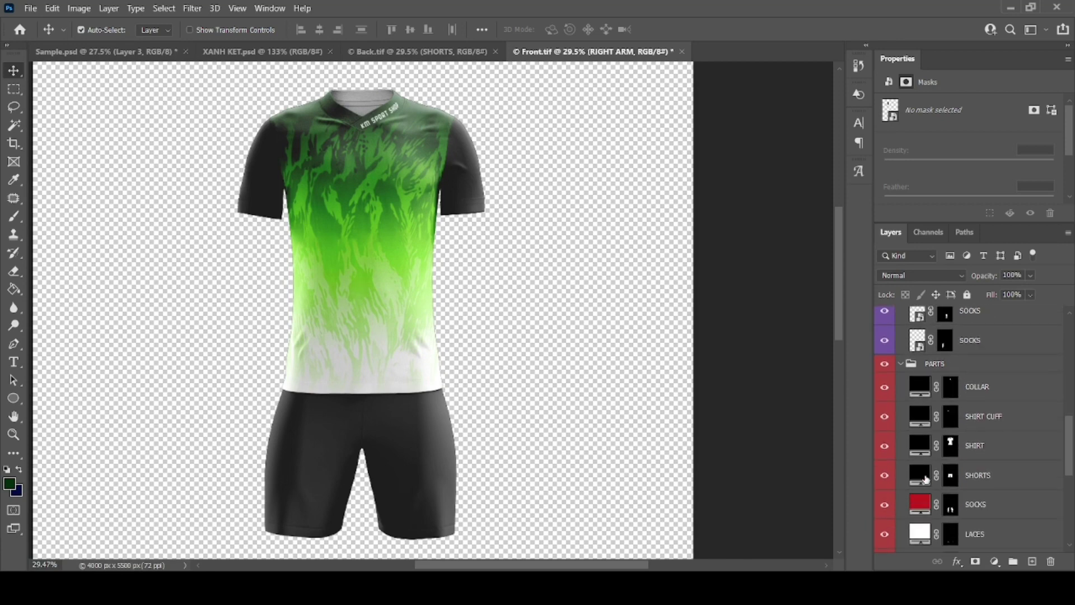
scroll(925, 478, up, 1)
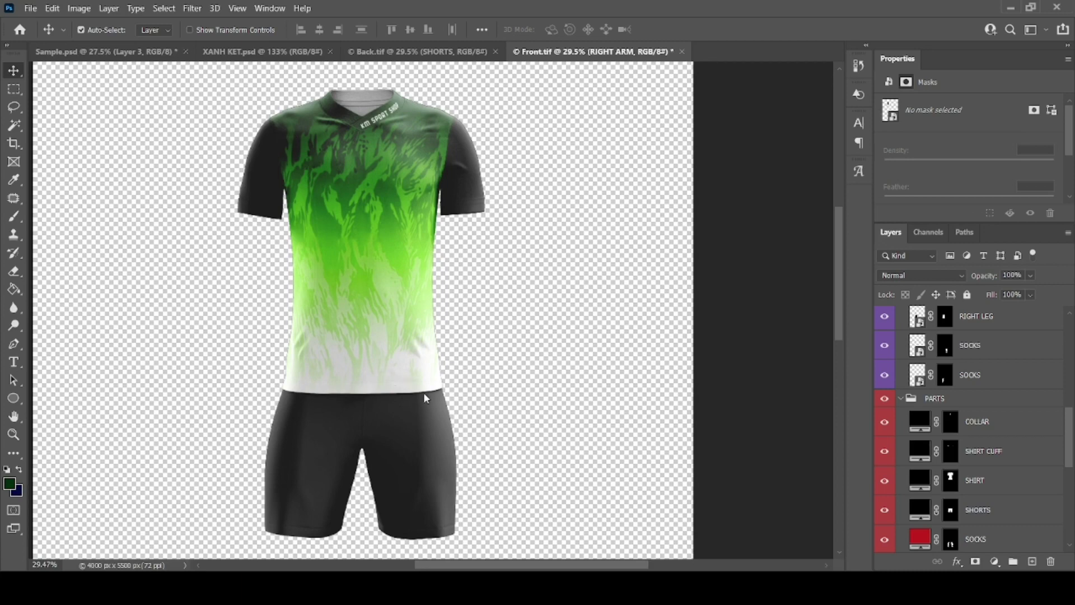
click(405, 418)
click(478, 183)
key(ctrl+s)
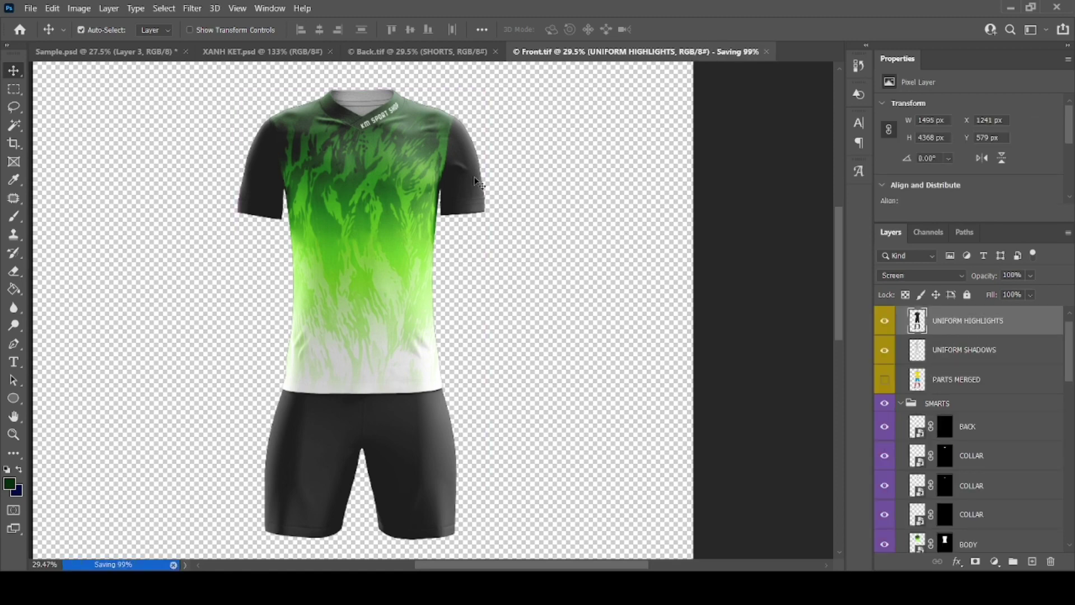
click(717, 53)
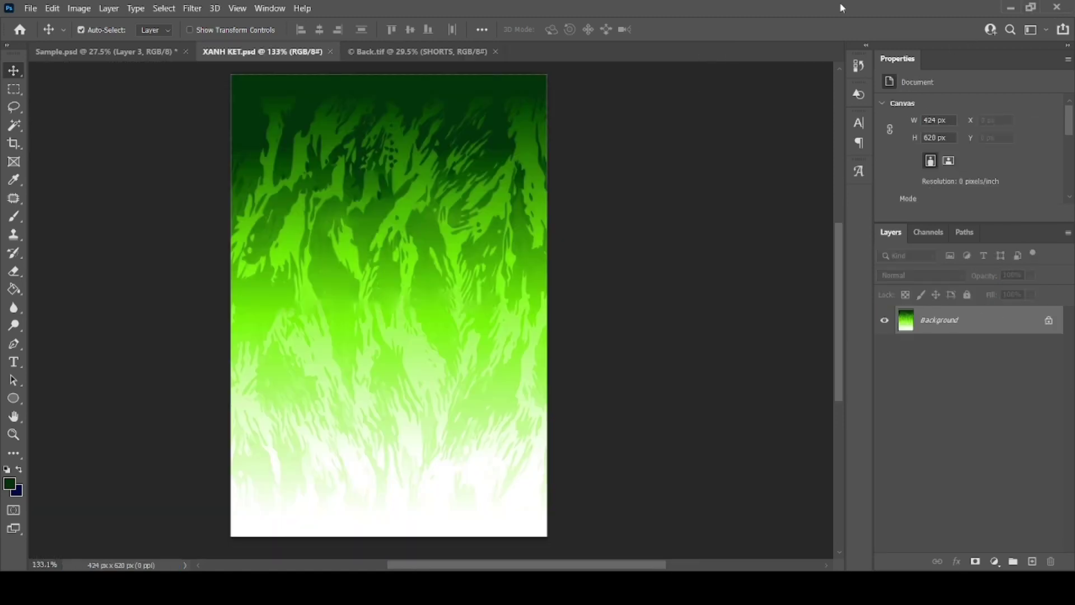
- Select and copy the whole green pattern in XANH KET.psd, then switch to Back.tif
click(376, 53)
click(263, 52)
key(ctrl+a)
click(401, 51)
- Open the back mockup's BODY smart object and hide its Ellipse 1 and Layer 6 artwork
scroll(928, 476, down, 1)
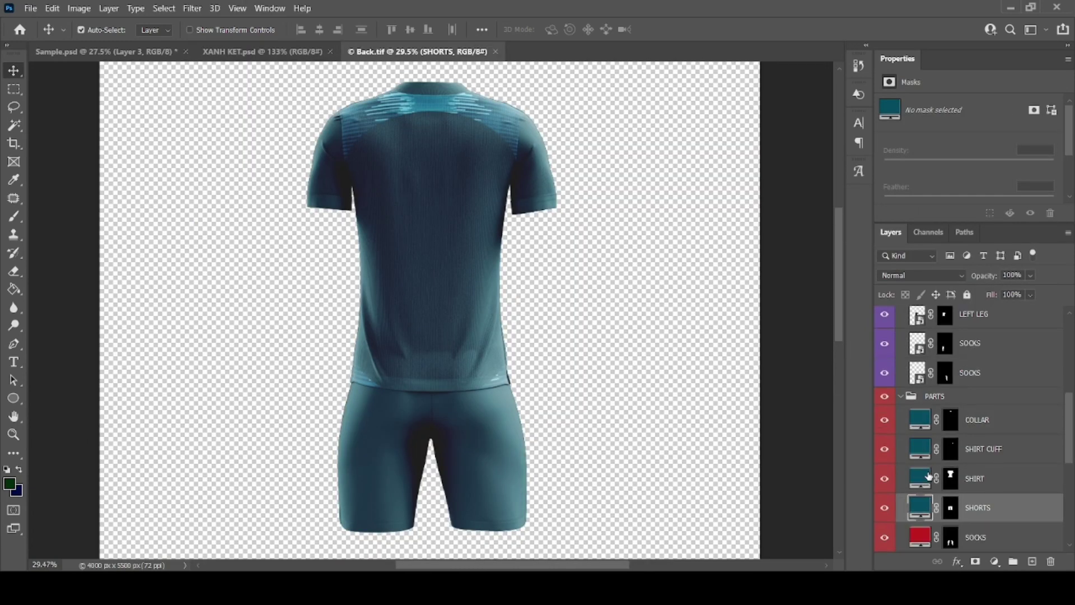
scroll(928, 477, down, 8)
scroll(928, 476, up, 16)
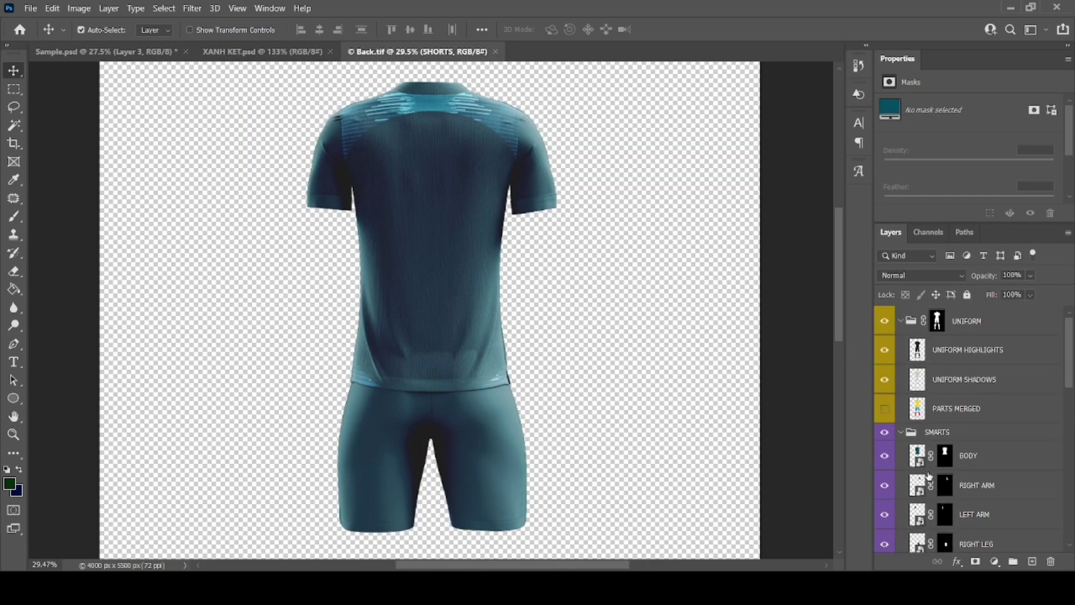
scroll(929, 475, down, 1)
double_click(918, 426)
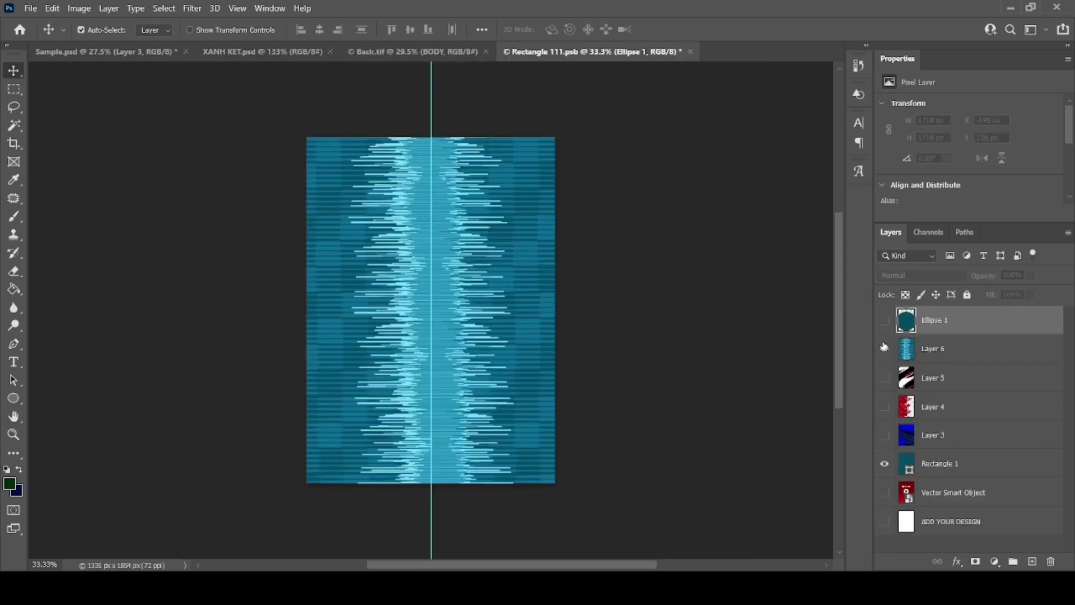
click(885, 348)
- Paste the green pattern into the back body artwork and scale it up to about 310.9%
key(ctrl+v)
key(ctrl+t)
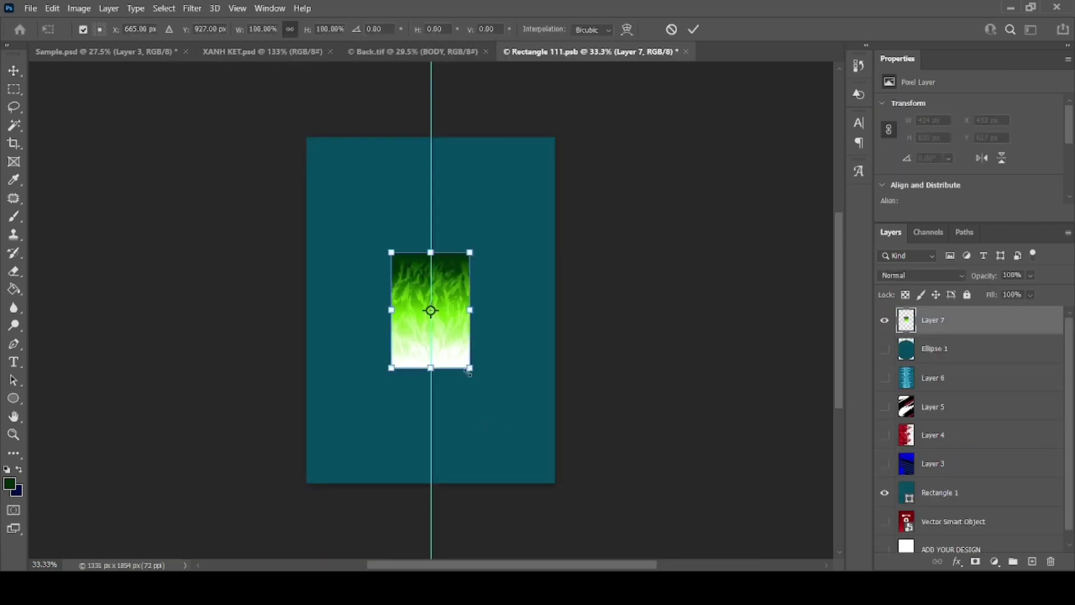
drag(471, 370, 564, 486)
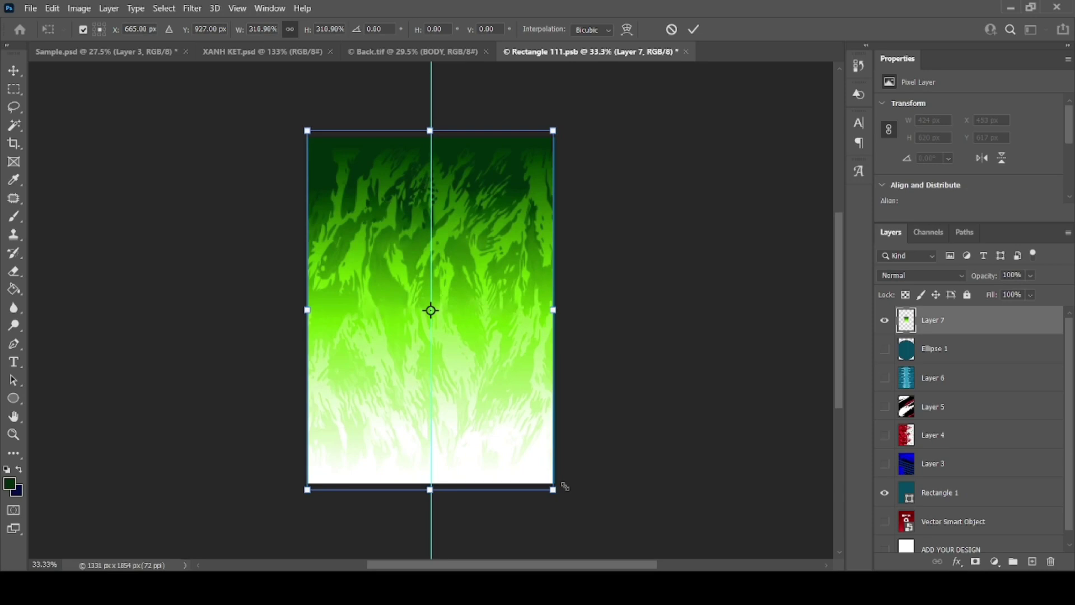
key(Return)
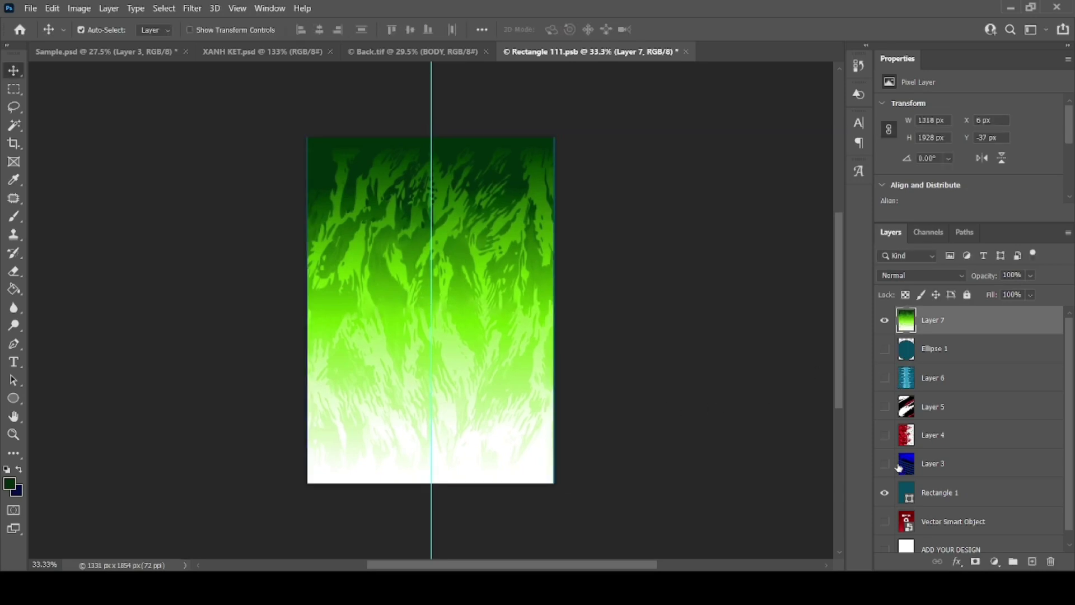
- Hide Rectangle 1, scale the pattern to about 101.33% to cover the canvas sides, and align its upper edge to Y 0 px
click(884, 493)
key(ctrl+t)
scroll(414, 115, up, 5)
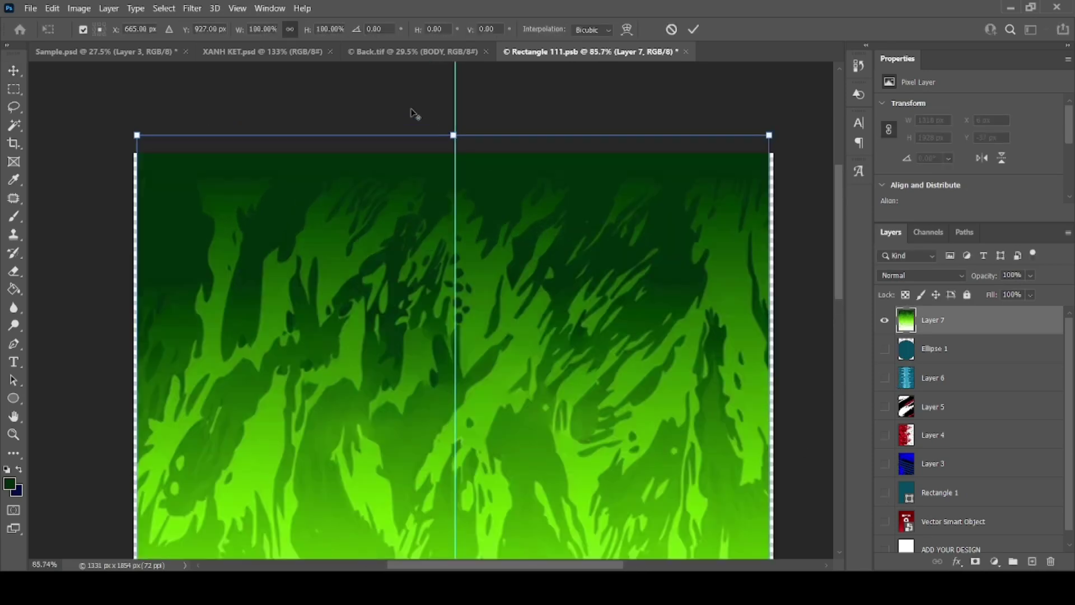
drag(134, 132, 130, 125)
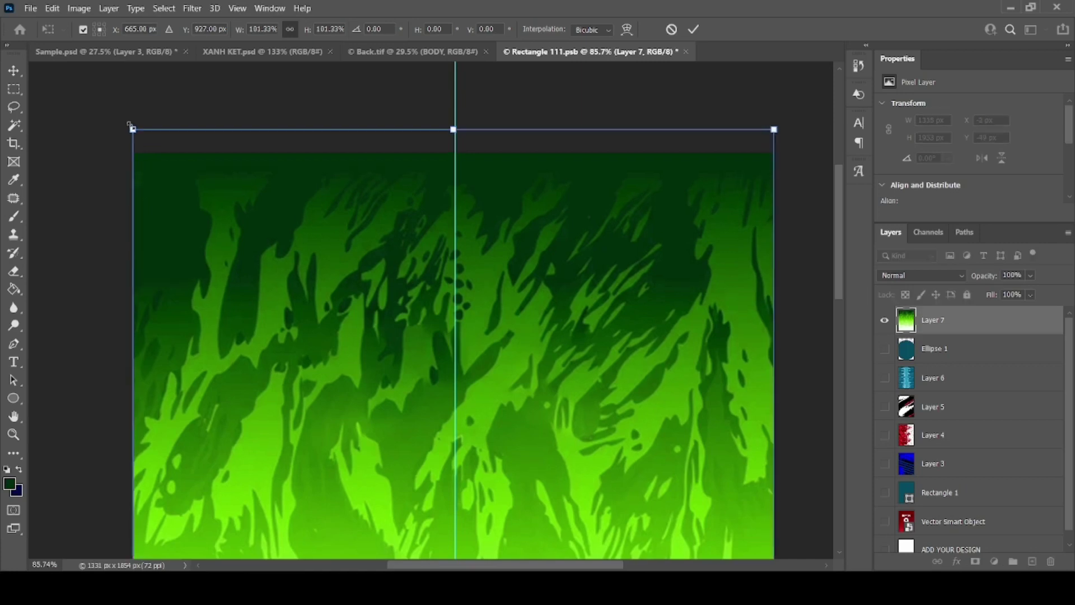
drag(261, 205, 257, 226)
key(Return)
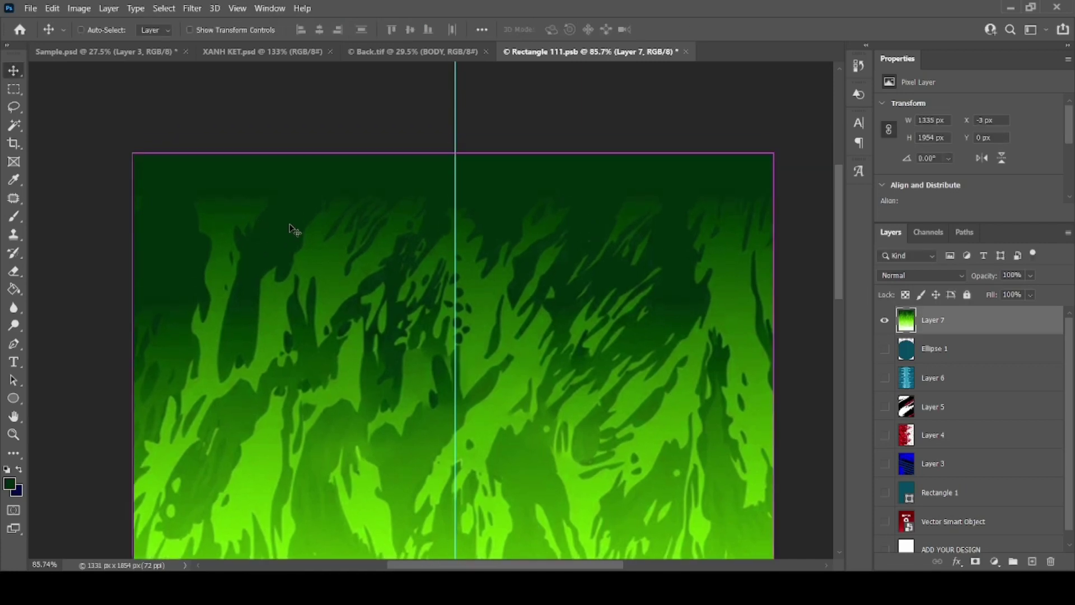
- Save the back body smart object and close it to update the back mockup
key(ctrl+s)
scroll(292, 232, down, 3)
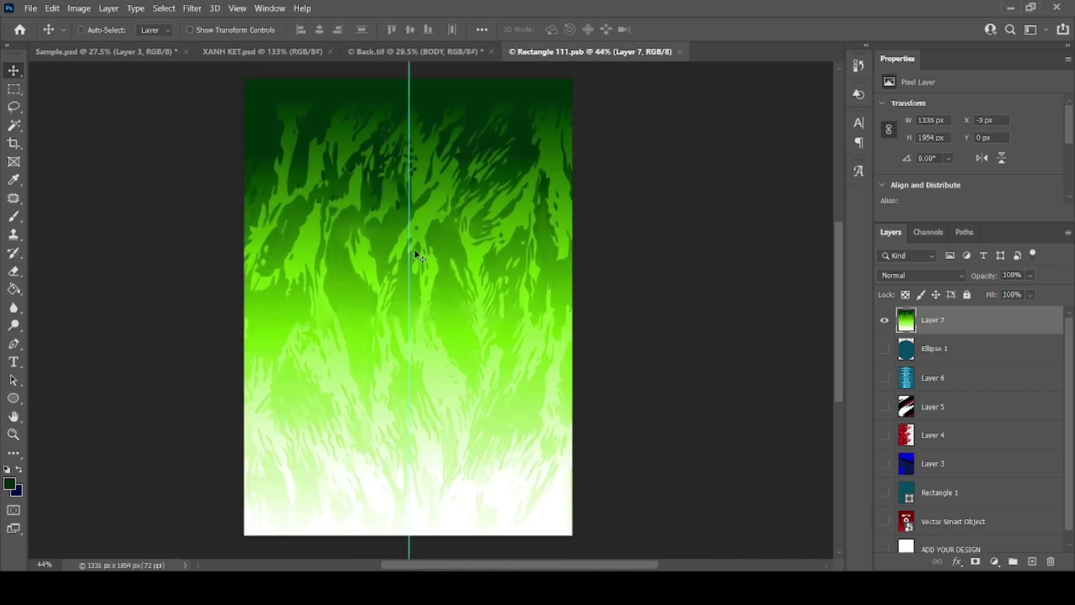
key(ctrl)
click(680, 51)
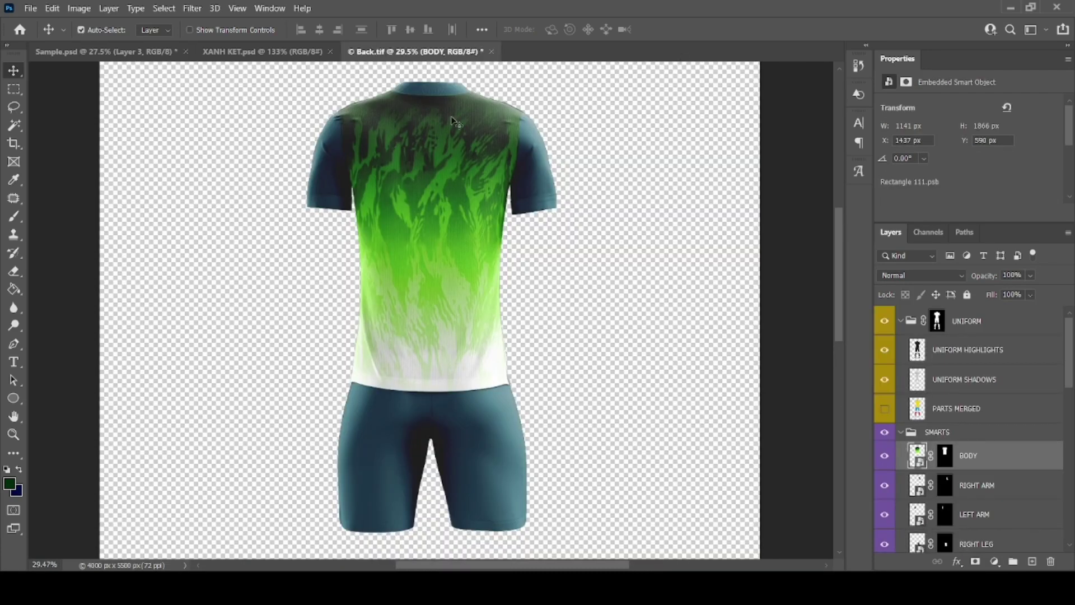
- Recolor Shape 1 in the back mockup's RIGHT ARM smart object black, then save and close it
scroll(922, 483, down, 2)
click(917, 428)
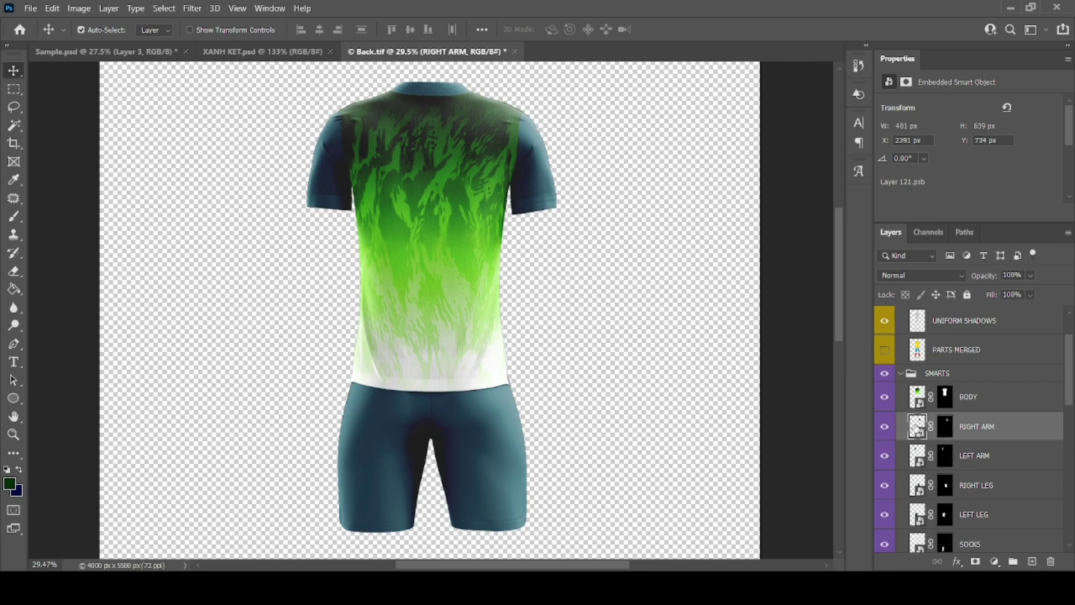
double_click(916, 427)
key(i)
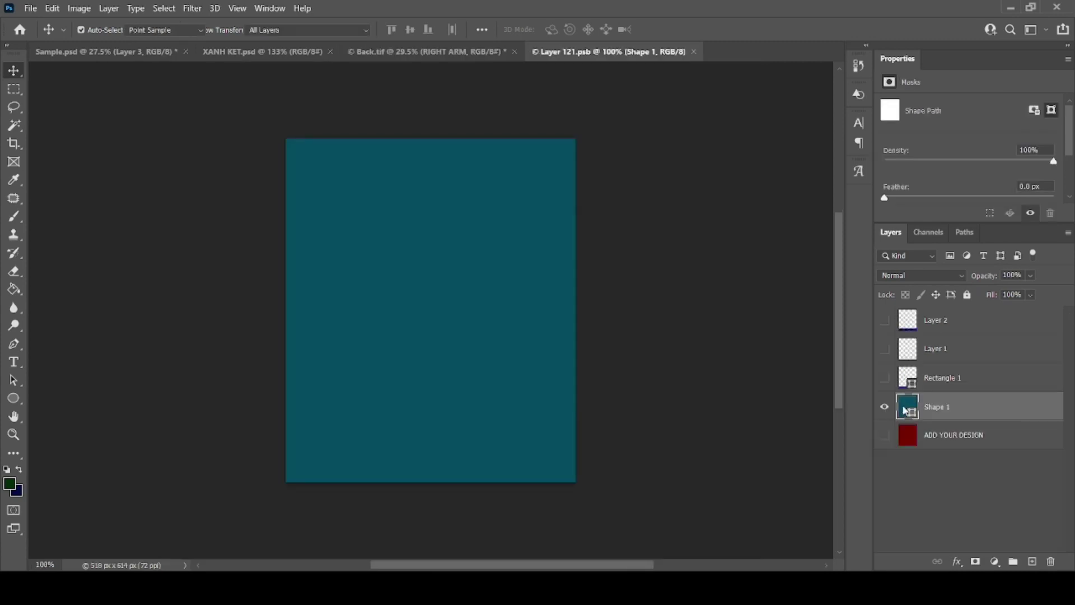
key(v)
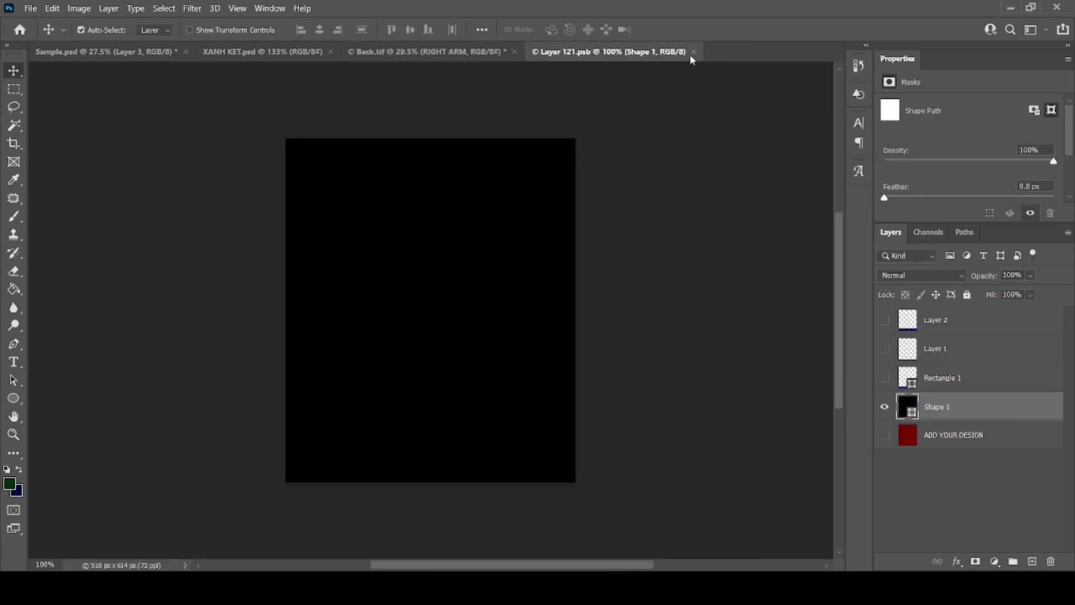
click(694, 52)
- Recolor Shape 1 in the LEFT ARM smart object black, then save and close it
scroll(965, 474, down, 2)
double_click(917, 456)
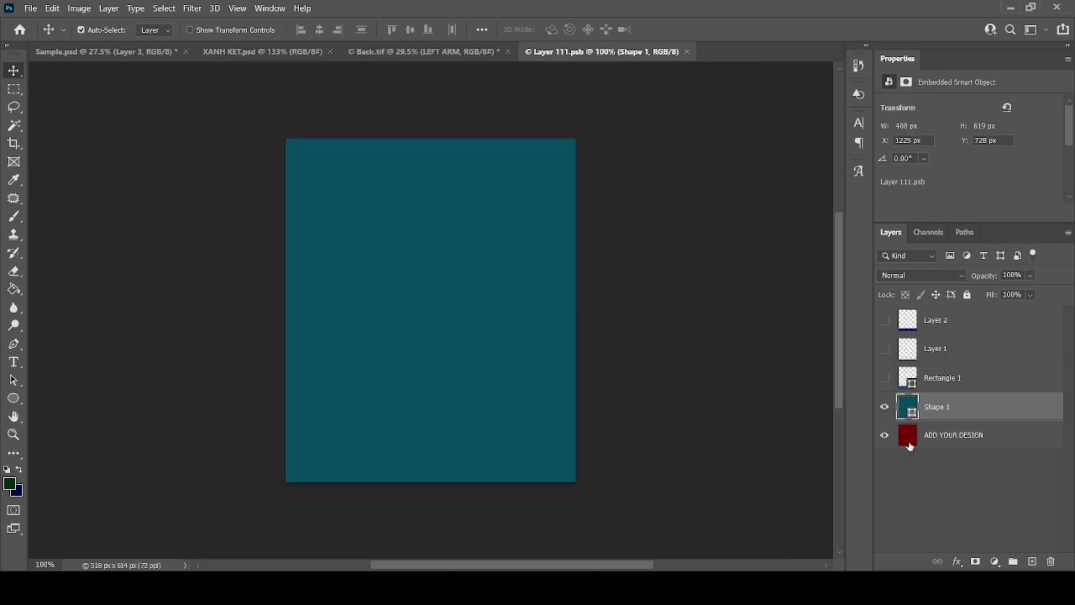
key(i)
key(v)
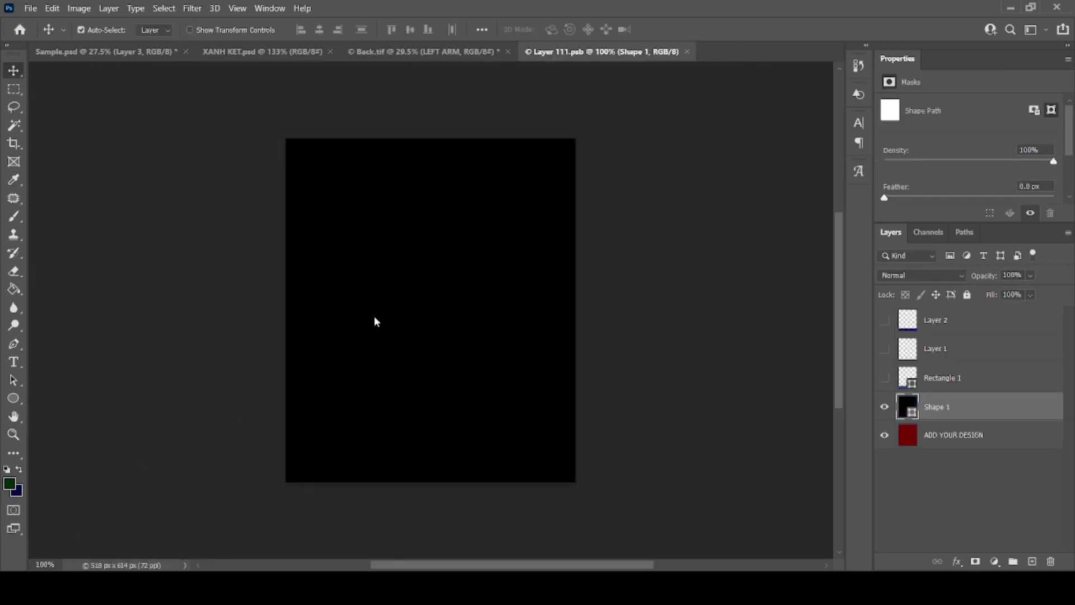
click(687, 52)
- Recolor Shape 1 in the RIGHT LEG smart object black, then save and close it
scroll(952, 449, down, 2)
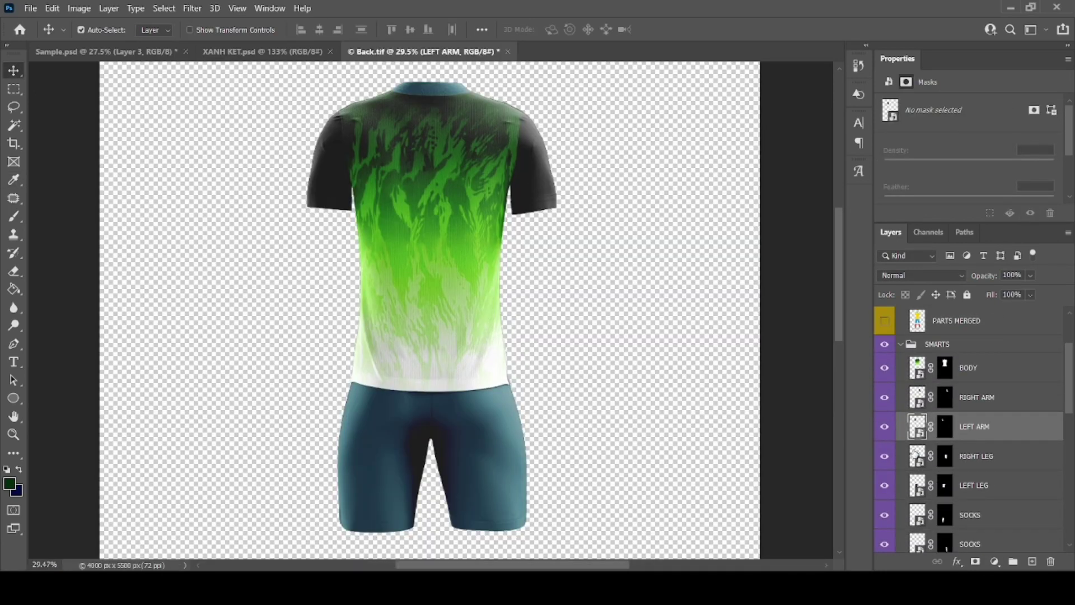
click(917, 456)
double_click(913, 455)
double_click(904, 374)
click(161, 489)
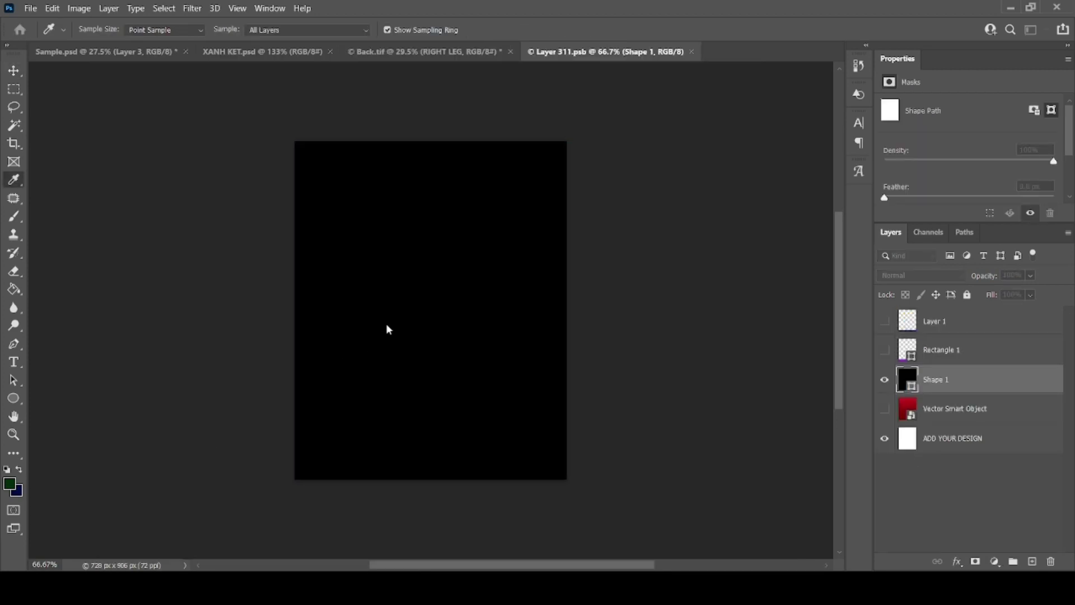
click(386, 324)
key(ctrl+s)
click(693, 51)
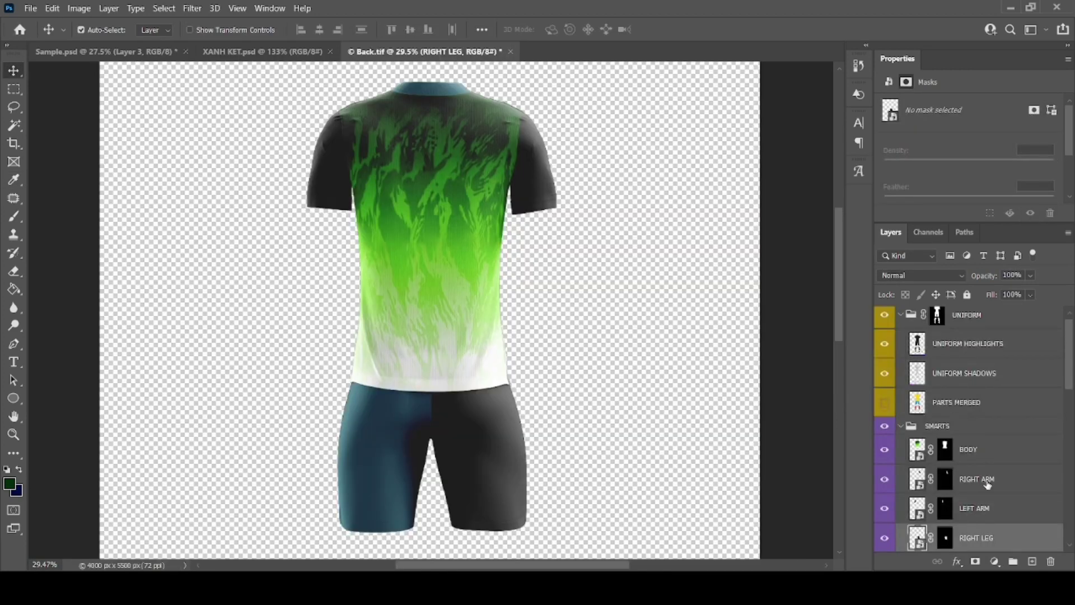
- Recolor Shape 1 in the LEFT LEG smart object black, then save and close it
scroll(952, 426, down, 2)
click(917, 423)
double_click(917, 423)
double_click(911, 386)
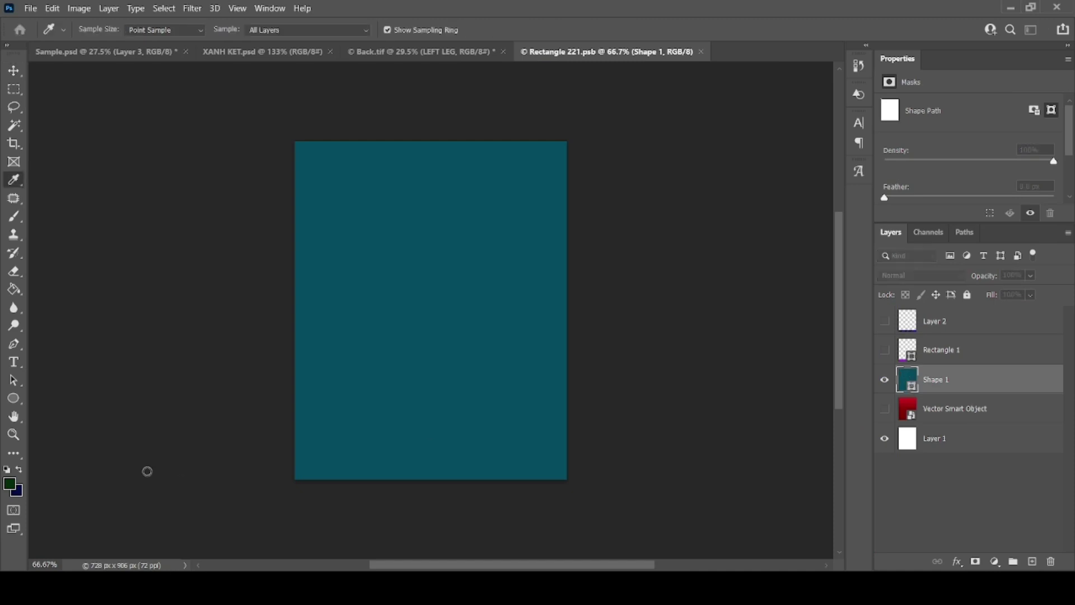
click(146, 471)
click(377, 326)
key(ctrl+s)
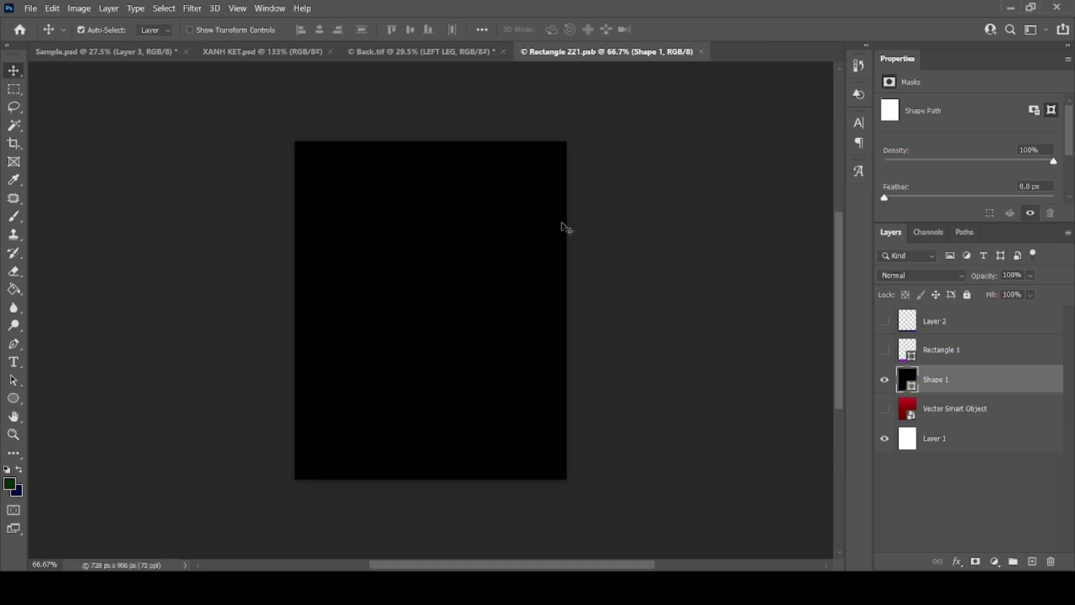
click(701, 52)
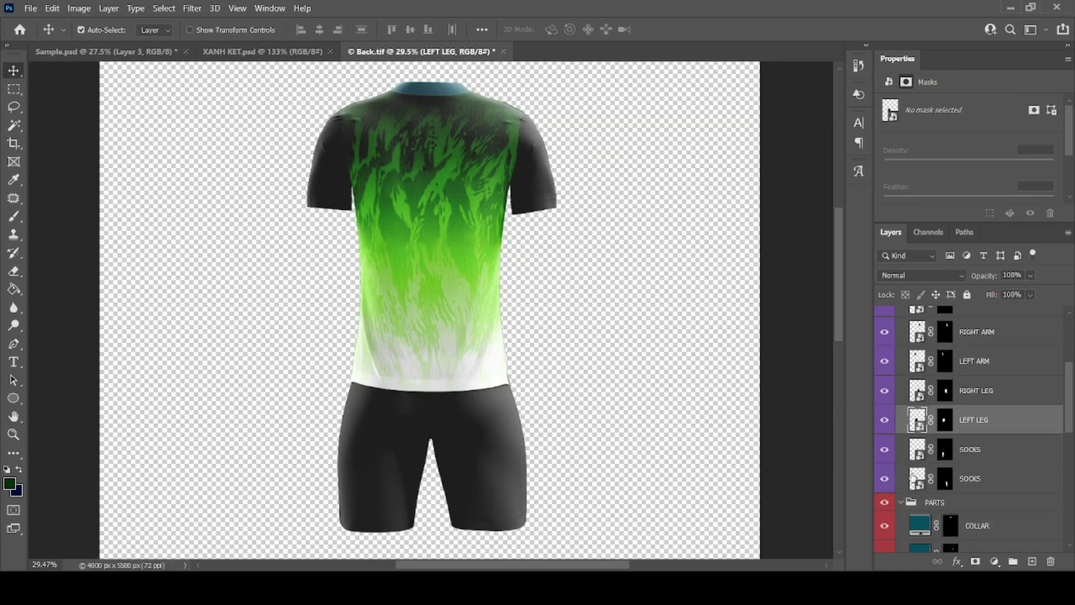
- Set the back mockup's COLLAR and SHIRT CUFF fill layers to black and save Back.tif
scroll(952, 426, down, 3)
click(908, 433)
key(i)
drag(249, 393, 41, 552)
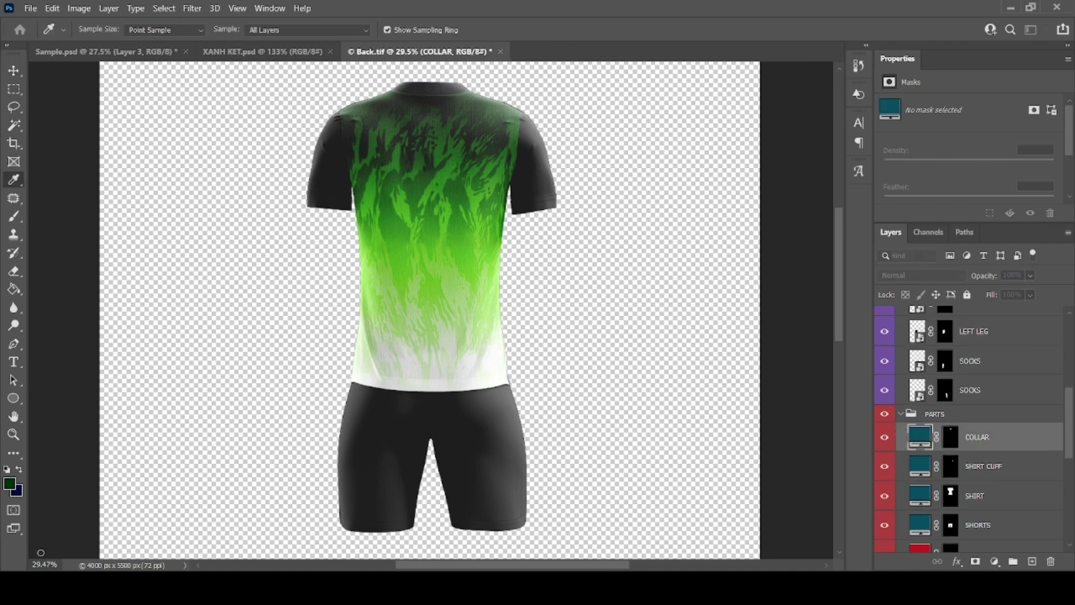
click(436, 326)
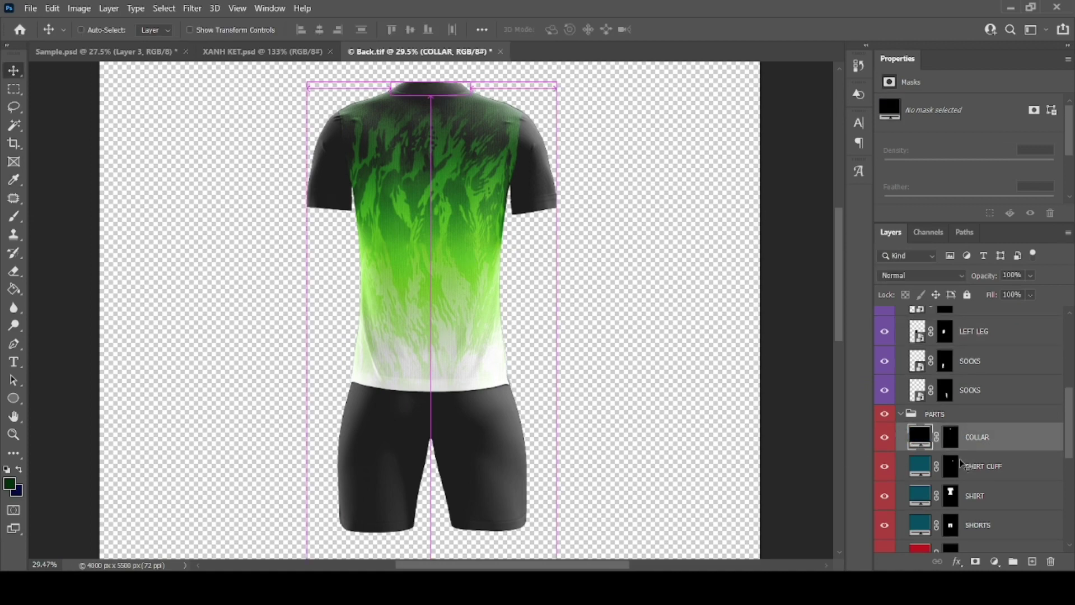
key(ctrl+s)
click(937, 455)
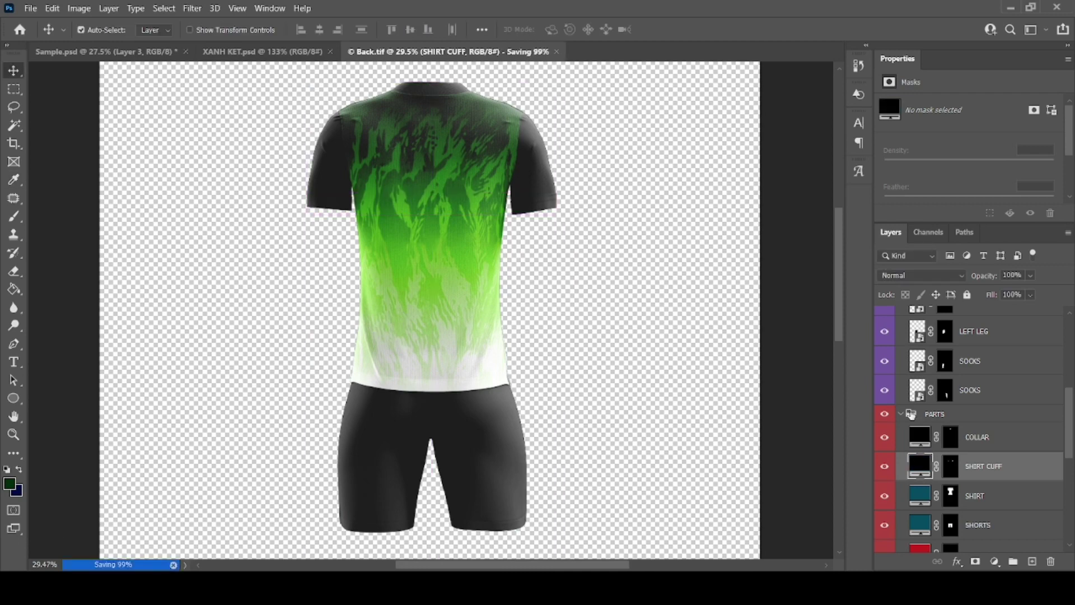
- Set the SHIRT and SHORTS fill layers in the PARTS group to black
key(i)
click(915, 499)
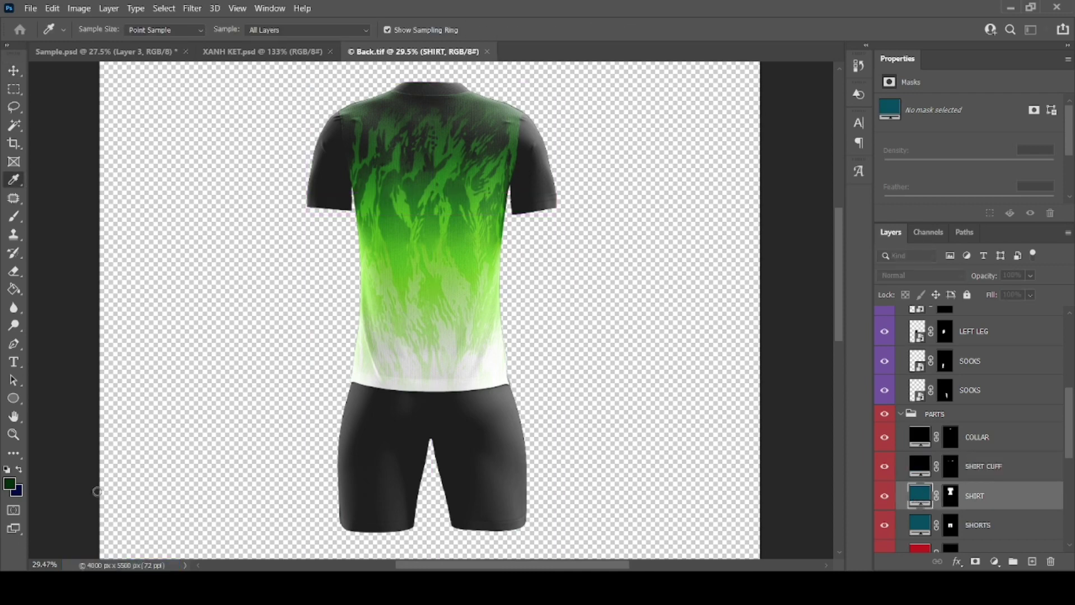
click(97, 491)
click(380, 319)
scroll(949, 442, down, 2)
double_click(918, 464)
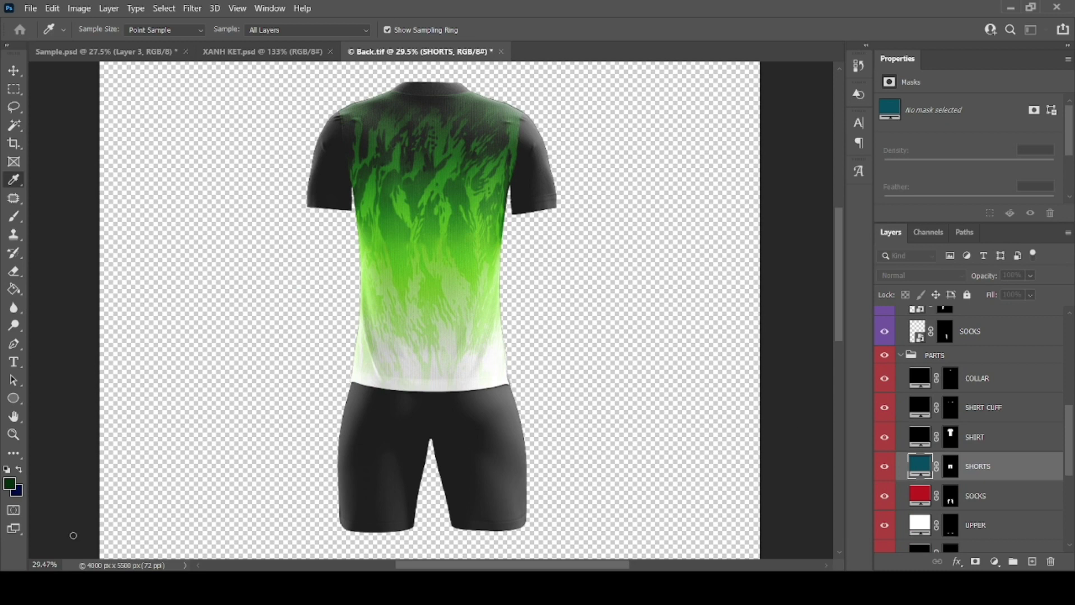
key(alt+BackSpace)
key(v)
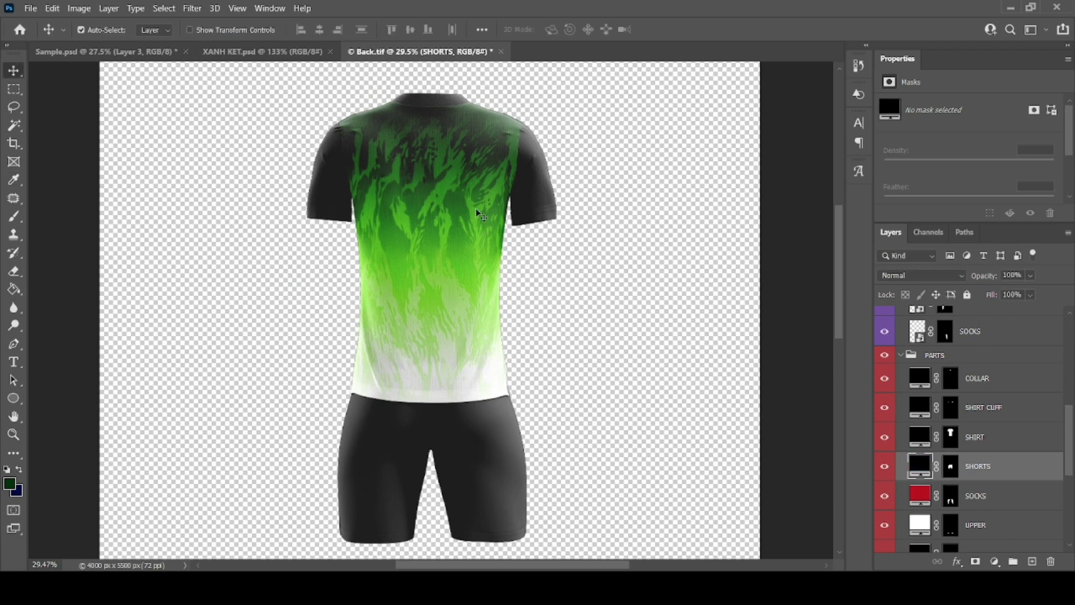
- Save the back mockup, also as the copy Back copy.png, and close Back.tif
scroll(470, 228, up, 1)
key(ctrl+shift+s)
key(ctrl+s)
click(495, 51)
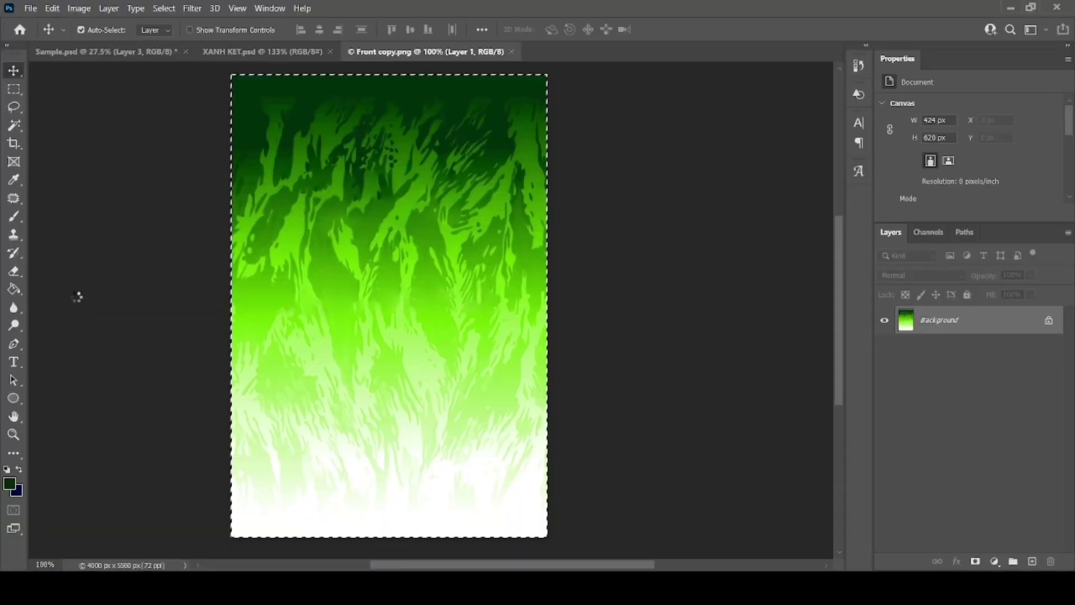
- Copy the whole front kit from Front copy.png and paste it into Sample.psd above the old front kit, Layer 59
click(397, 52)
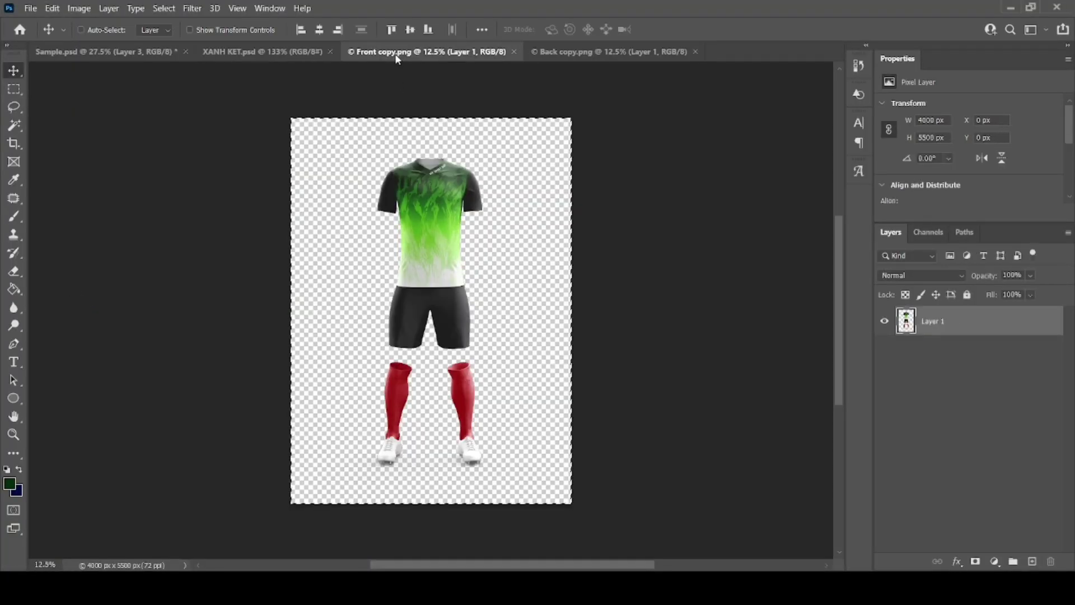
click(163, 54)
click(277, 254)
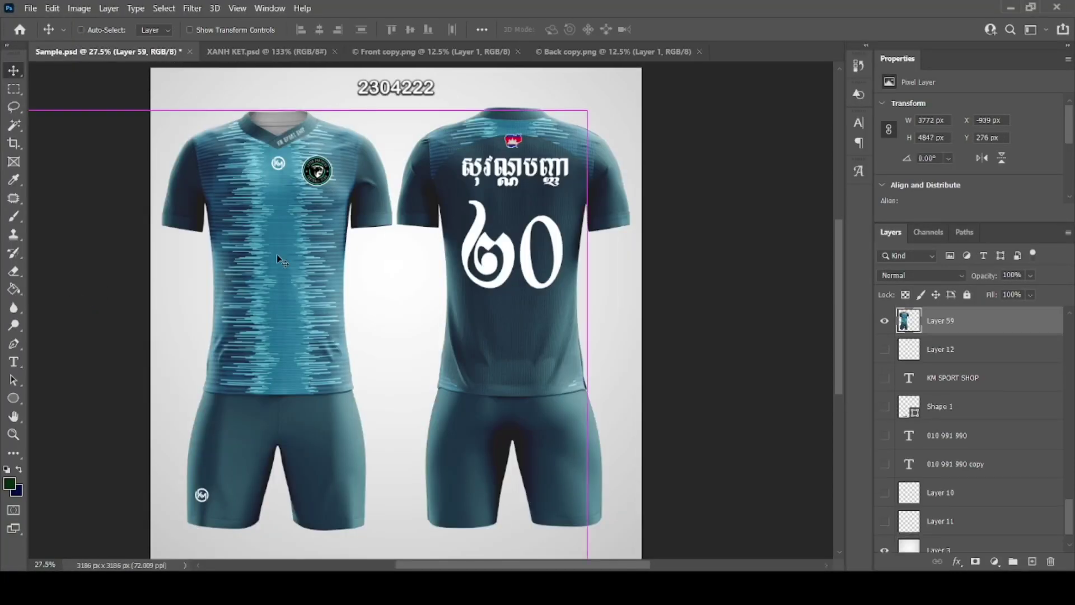
key(ctrl+v)
- Copy the whole back kit from Back copy.png, close both PNG files, and paste the kit into Sample.psd
click(655, 52)
key(ctrl+a)
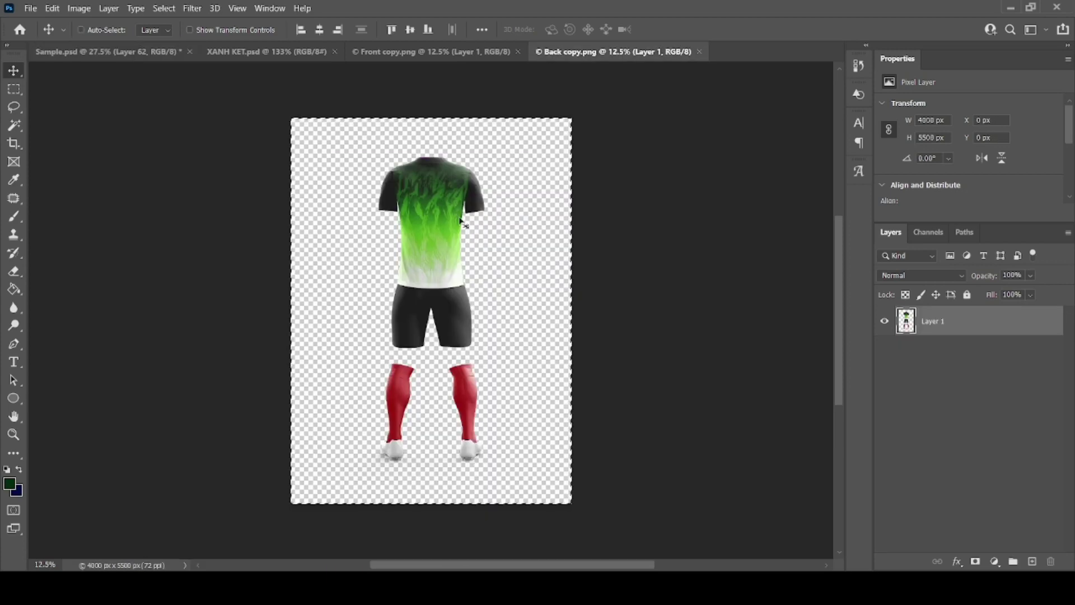
click(699, 52)
click(518, 52)
drag(522, 58, 504, 276)
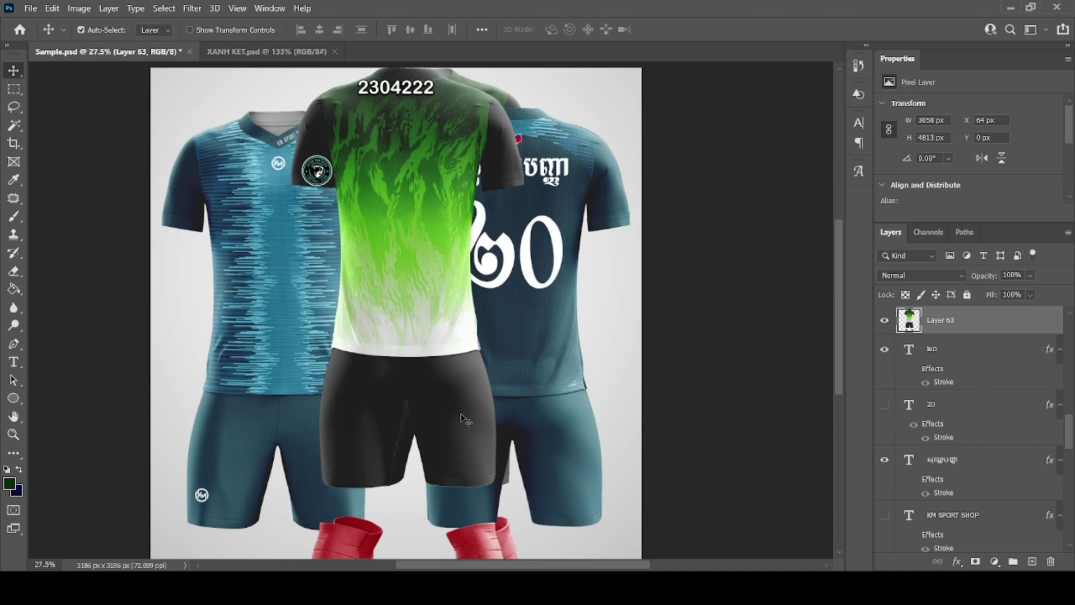
- Move the green back kit over the old back kit, and the green front kit over the old front kit at X -939 px, Y 276 px
drag(458, 428, 556, 459)
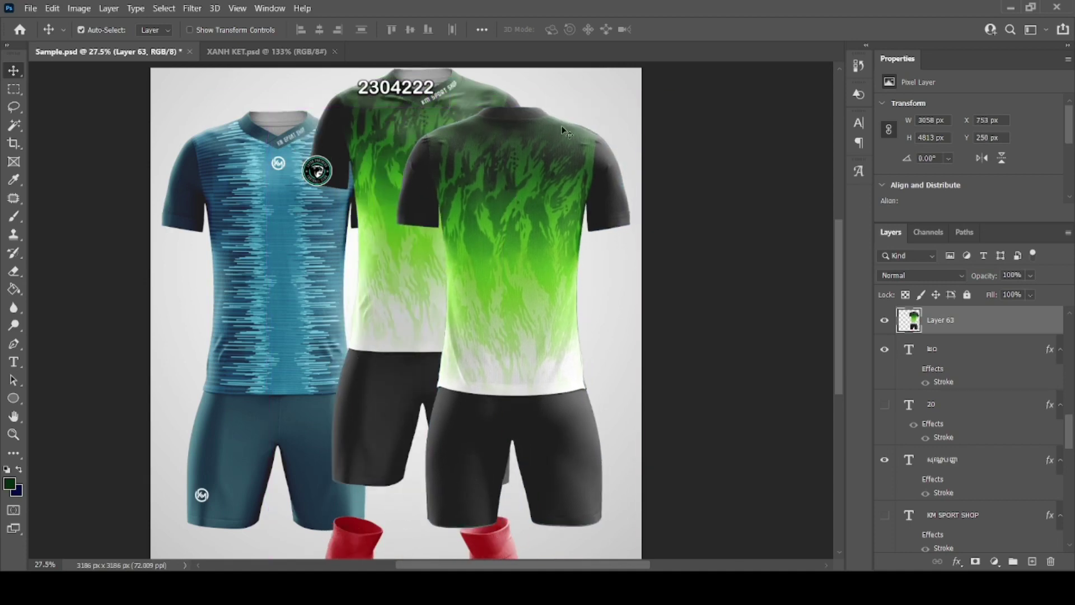
drag(415, 308, 306, 341)
scroll(287, 362, up, 3)
scroll(303, 341, down, 4)
scroll(315, 217, down, 4)
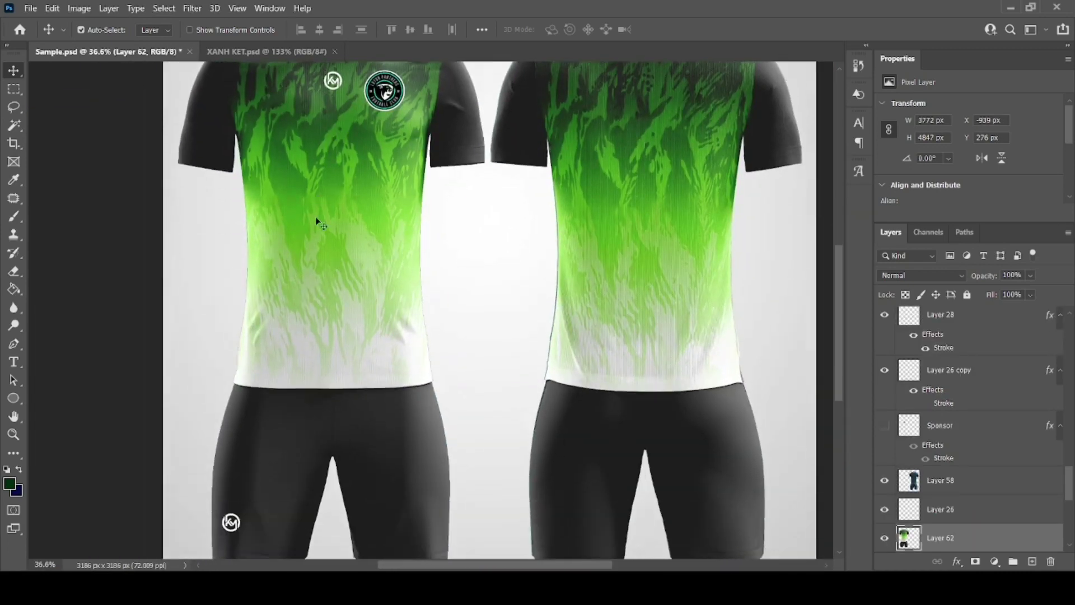
- Nudge the green back kit, Layer 63, into alignment with the old one at X 752 px, Y 259 px
key(ctrl+v)
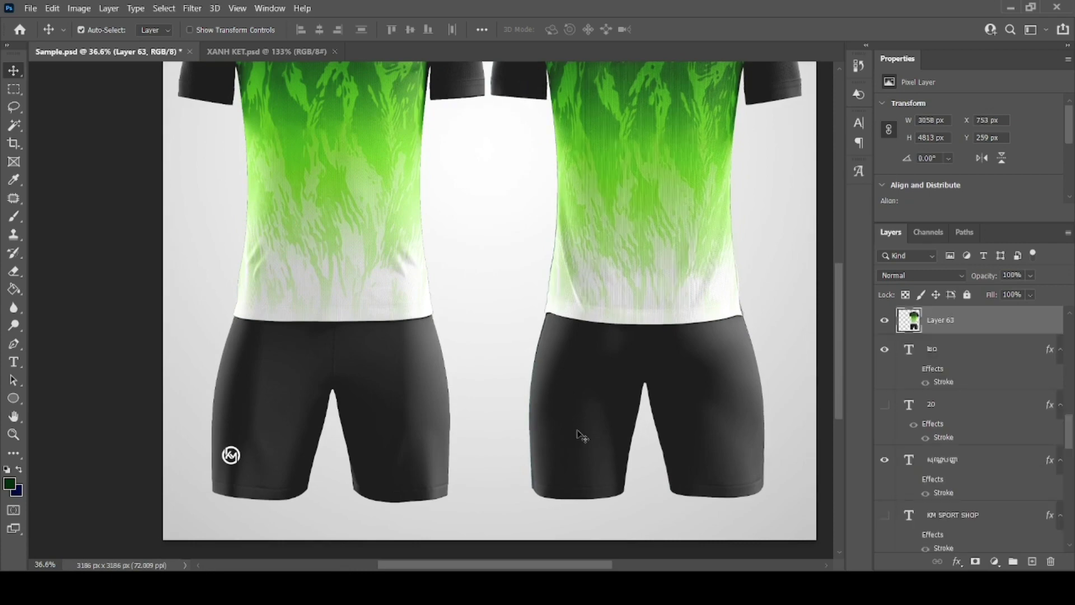
key(Left)
scroll(497, 278, down, 6)
scroll(483, 153, up, 3)
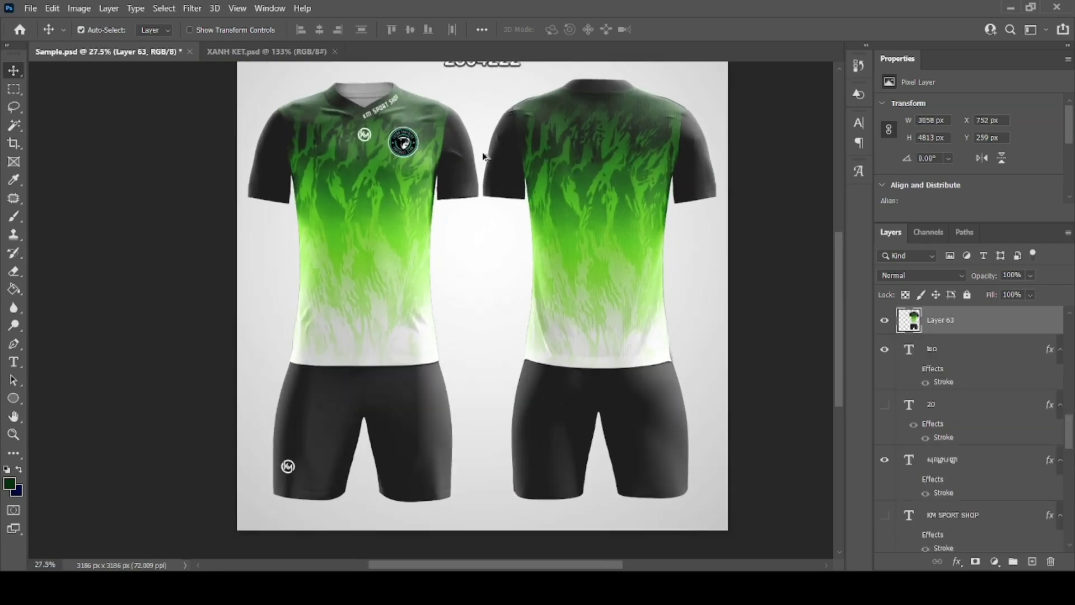
scroll(684, 312, up, 1)
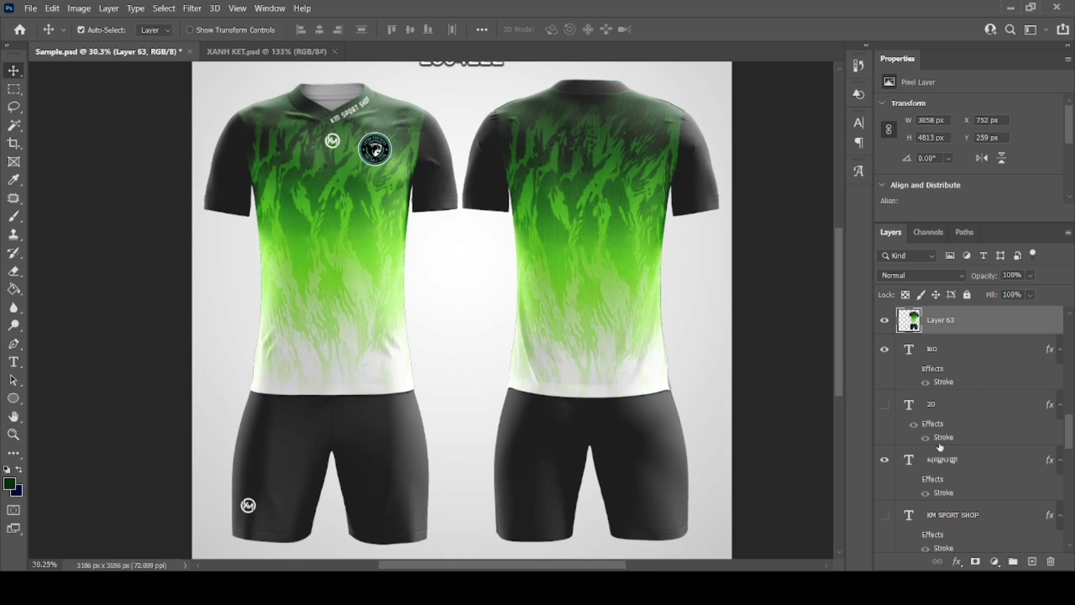
- Move Layer 63 down the layer stack, below the back name, number, flag and Layer 26, to just above Layer 62
scroll(917, 467, up, 3)
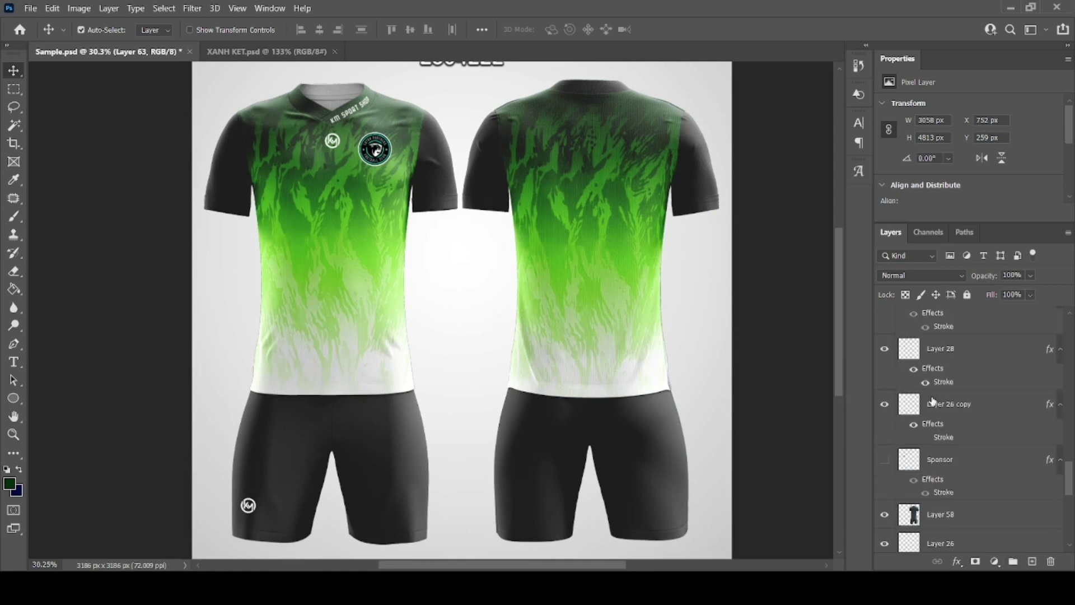
scroll(933, 401, down, 3)
drag(949, 327, 943, 485)
scroll(944, 485, down, 3)
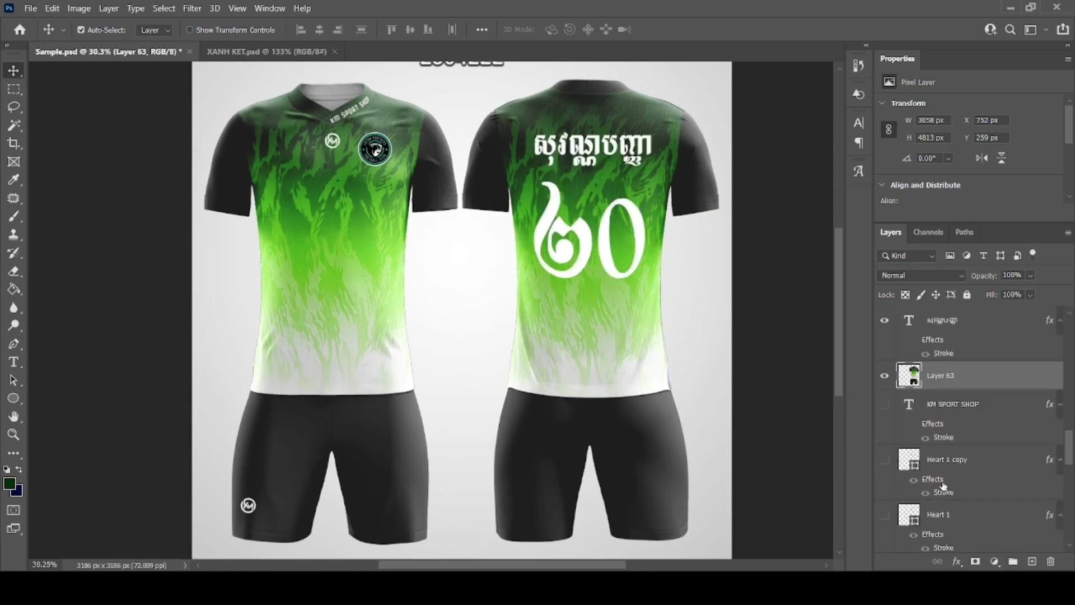
drag(947, 363, 936, 458)
scroll(937, 458, down, 2)
drag(943, 333, 940, 485)
scroll(940, 485, down, 2)
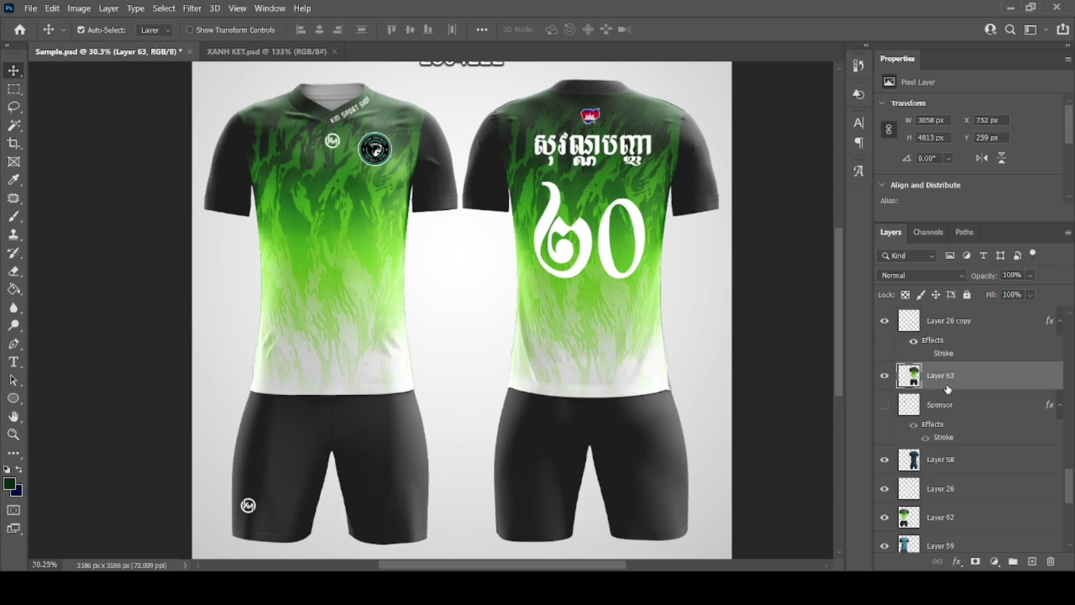
drag(948, 386, 948, 506)
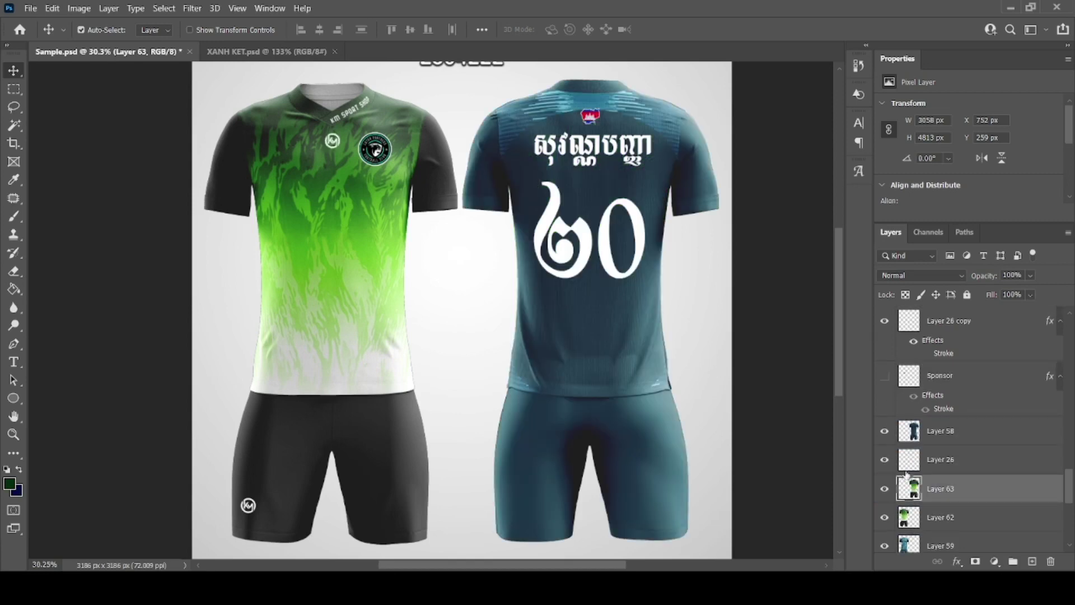
- Move the old back kit, Layer 58, below Layer 26, and delete old kit Layers 58 and 59
drag(955, 434, 948, 465)
scroll(951, 357, down, 3)
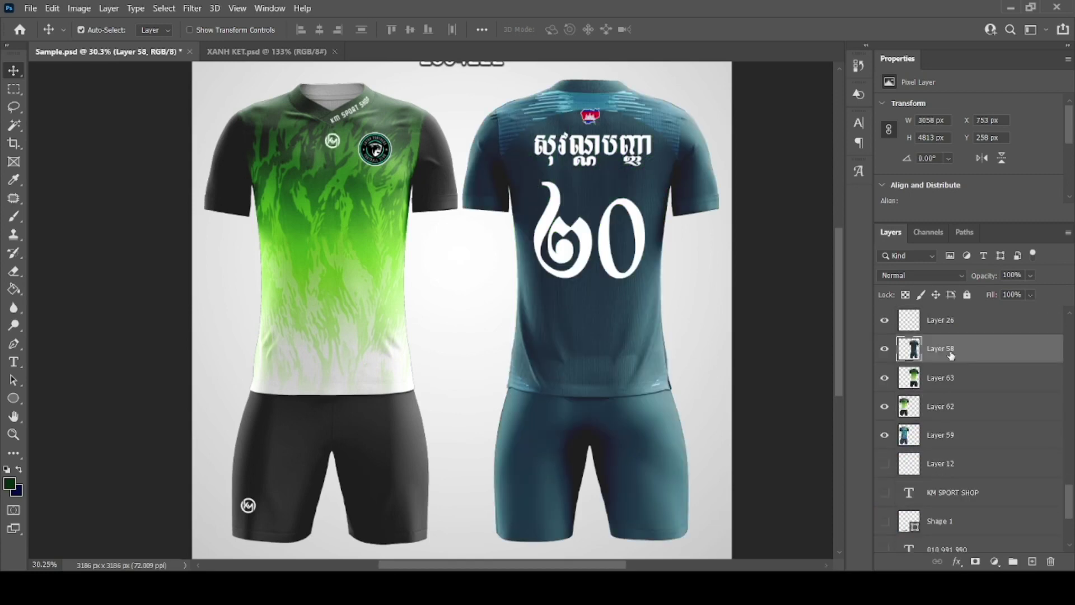
key(Delete)
click(939, 417)
key(Delete)
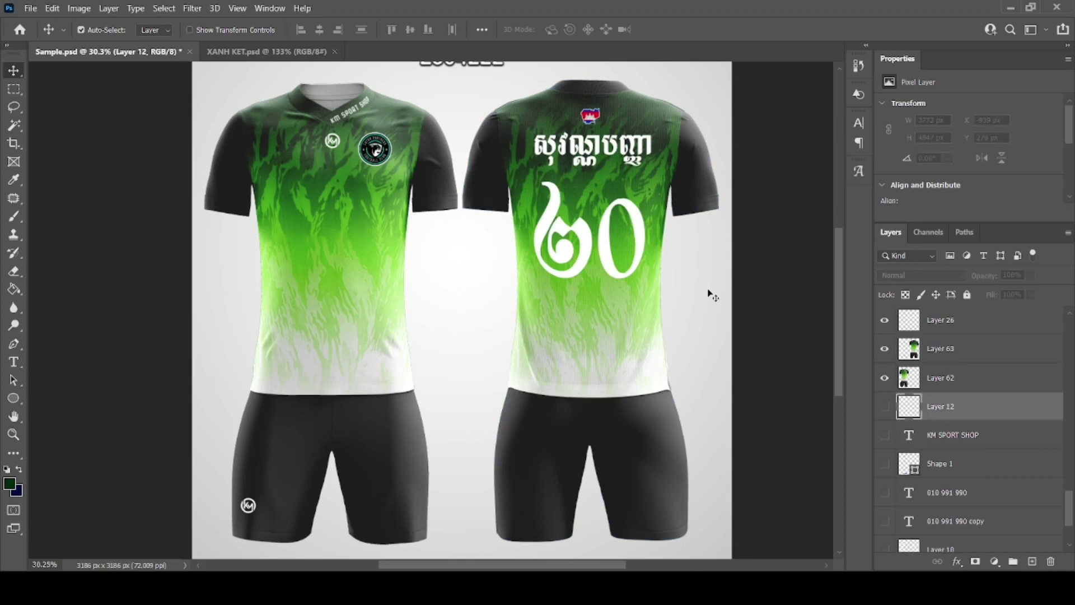
- Duplicate the large back number onto the front shirt's chest beside the KM logo and scale the copy to 34.20%
click(384, 164)
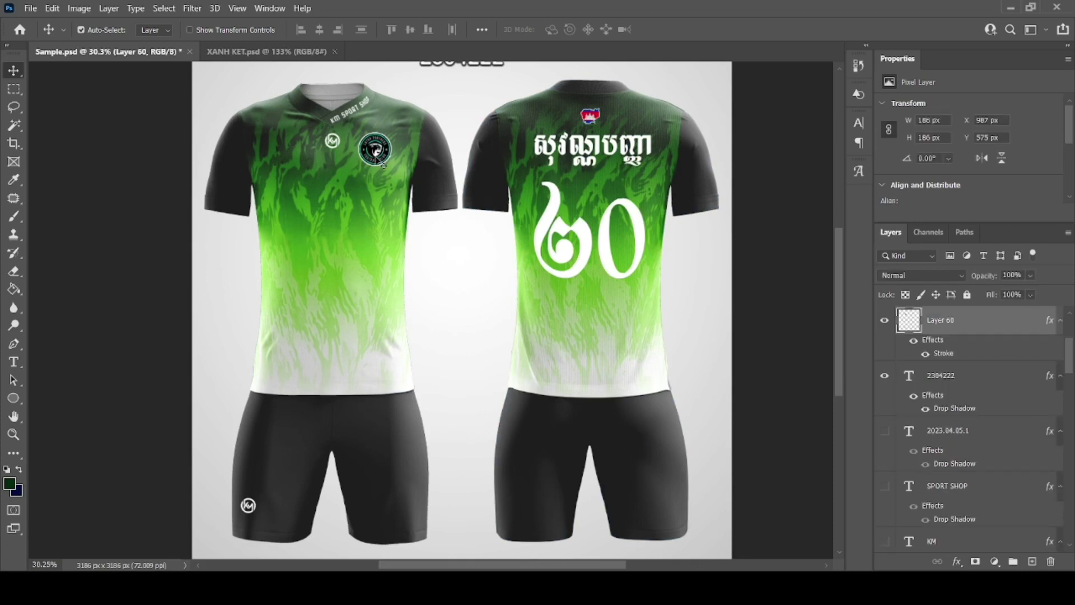
drag(612, 248, 320, 209)
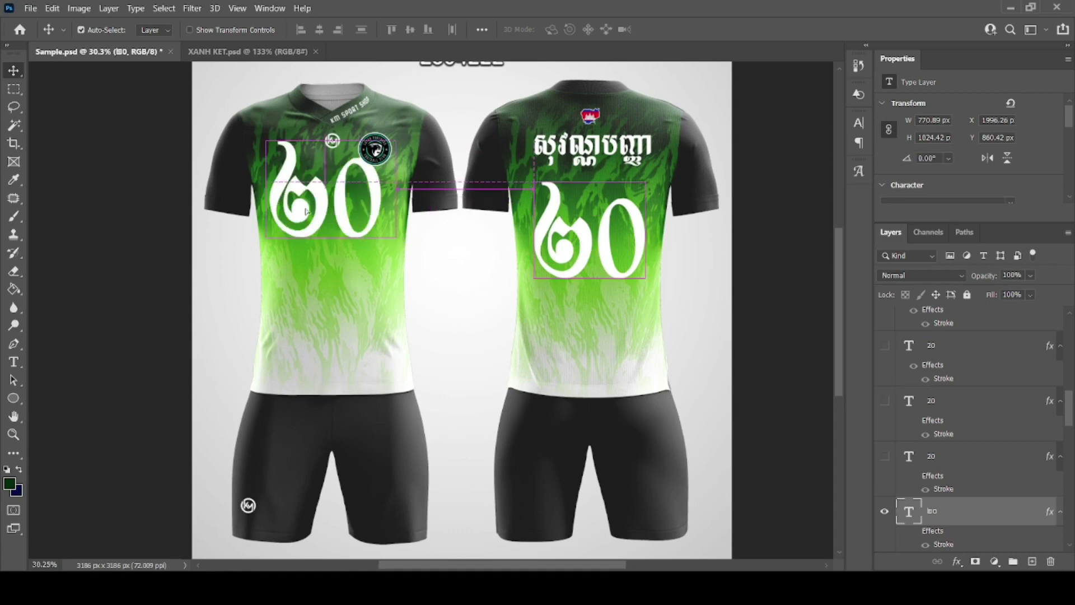
key(ctrl+t)
drag(235, 140, 275, 192)
drag(298, 217, 288, 151)
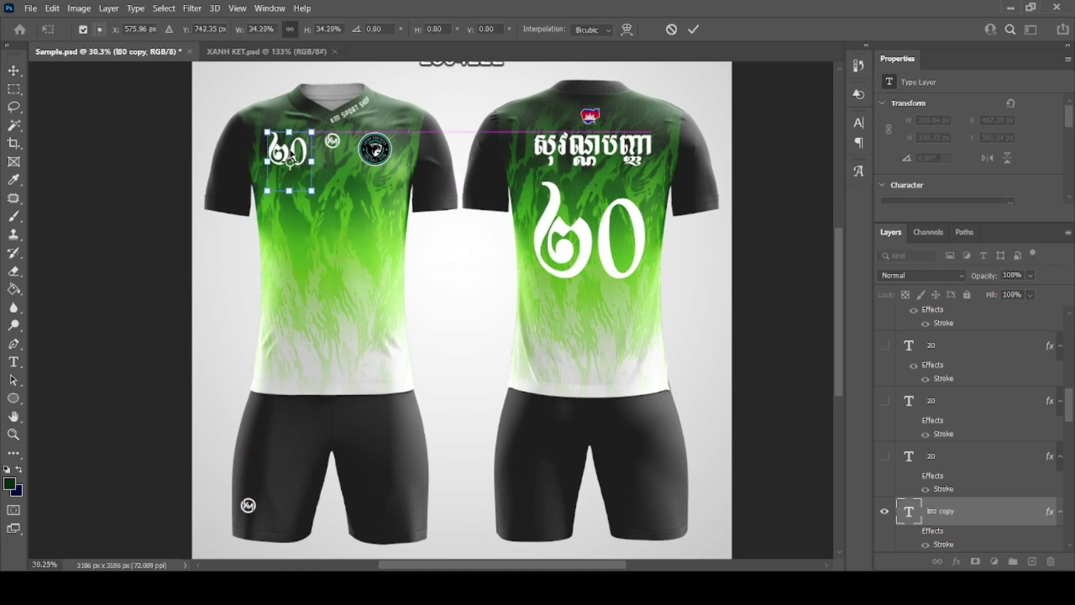
scroll(278, 129, up, 6)
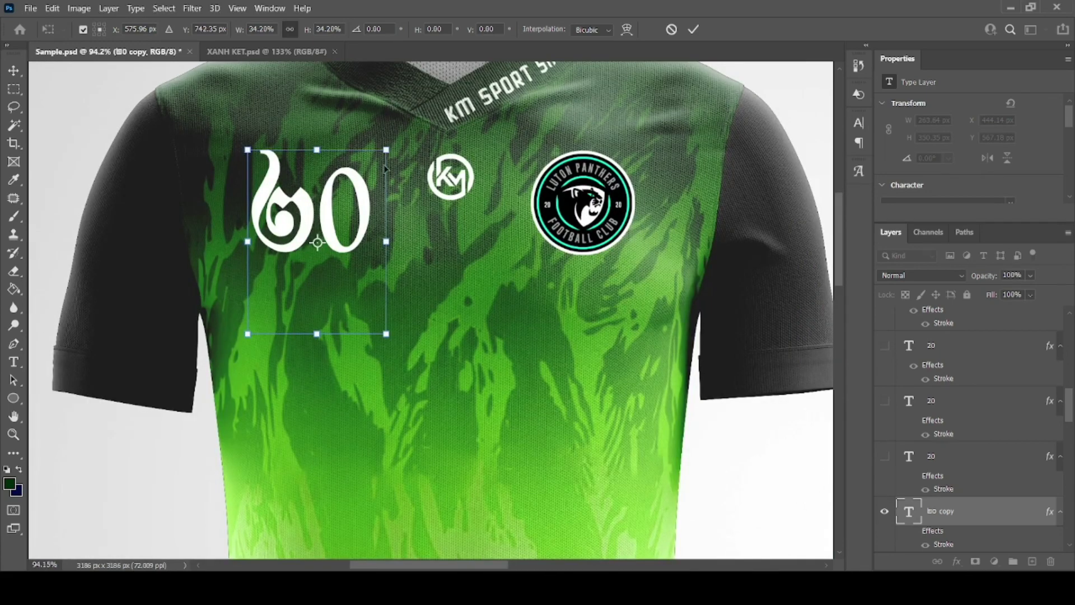
key(Return)
- Nudge the small chest number to X 447.14 px, Y 565.18 px
drag(365, 203, 370, 201)
scroll(255, 126, down, 5)
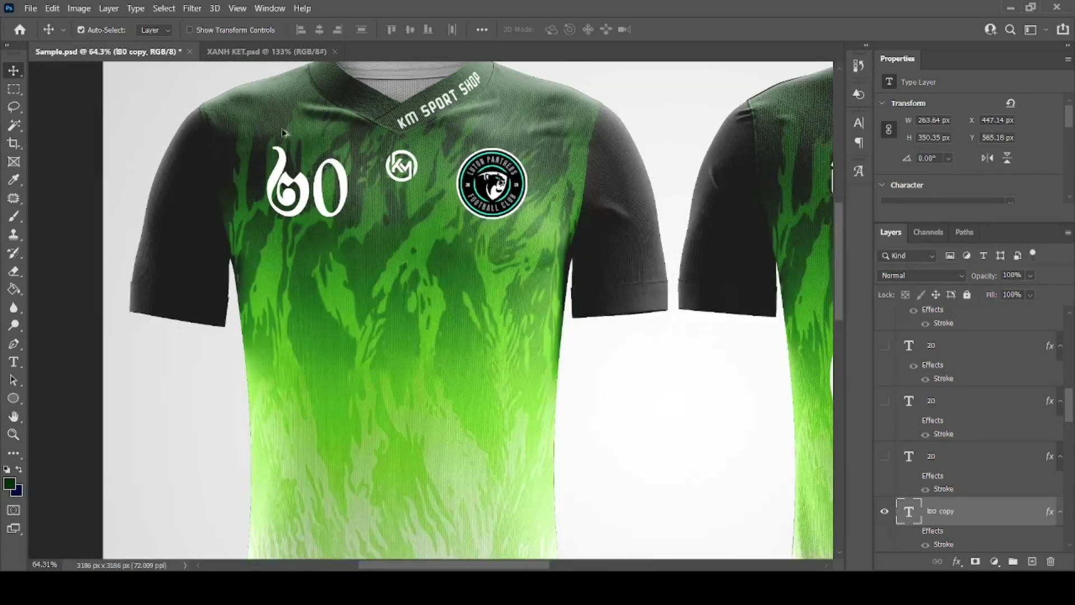
scroll(251, 124, down, 2)
scroll(330, 151, up, 2)
scroll(330, 150, down, 1)
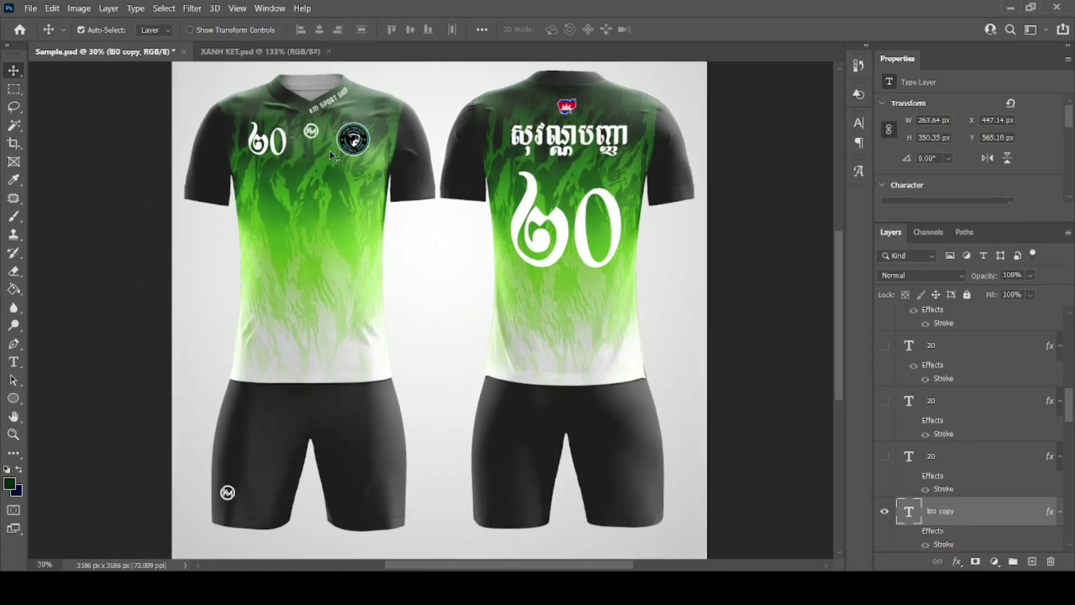
- Duplicate the chest number onto the front shorts, on the leg without the KM logo, at X 1117.14 px, Y 2699.18 px
scroll(329, 150, up, 1)
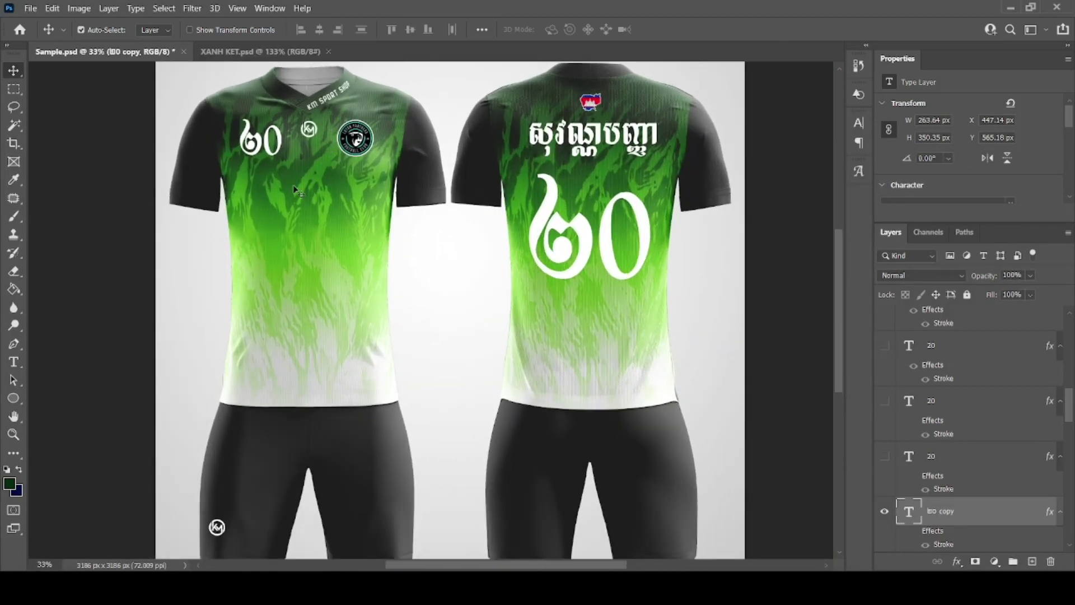
drag(276, 157, 384, 476)
scroll(352, 456, down, 2)
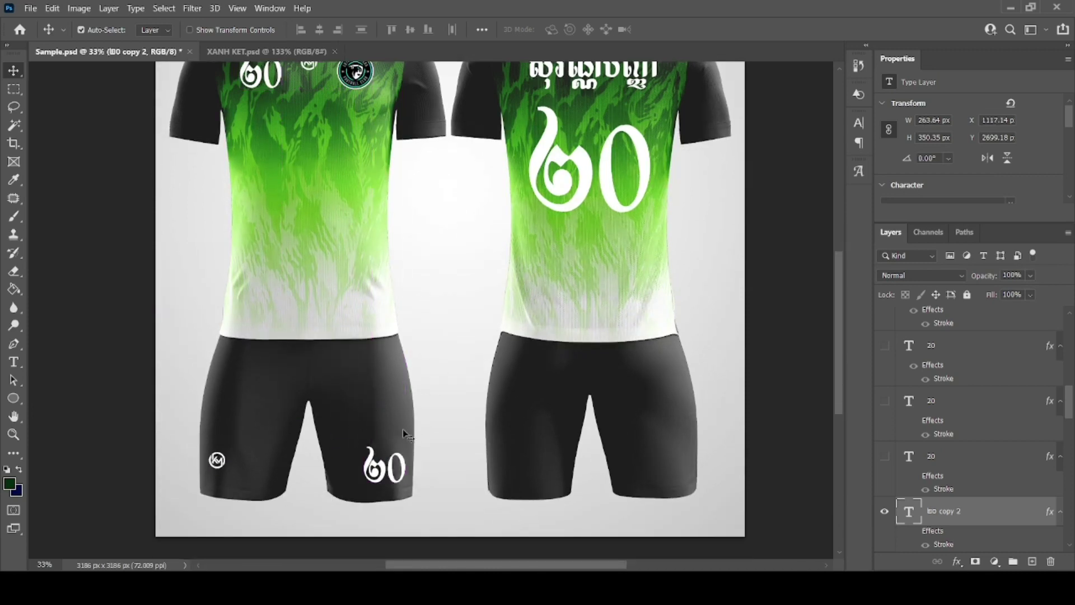
scroll(403, 424, up, 1)
scroll(402, 421, up, 2)
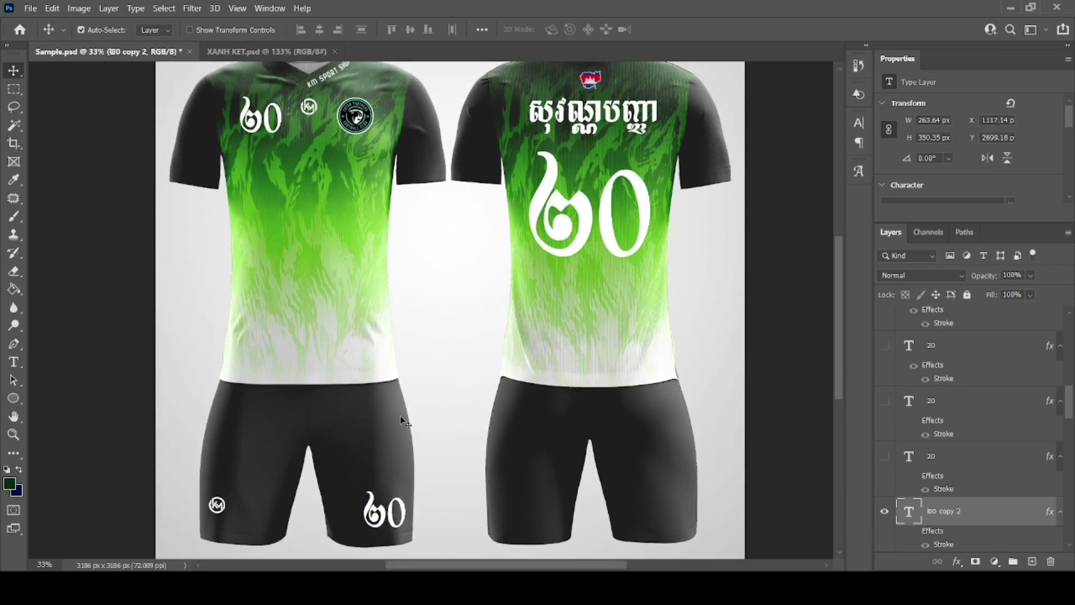
- Make the hidden Sponsor layer visible on the front shirt
scroll(904, 474, down, 4)
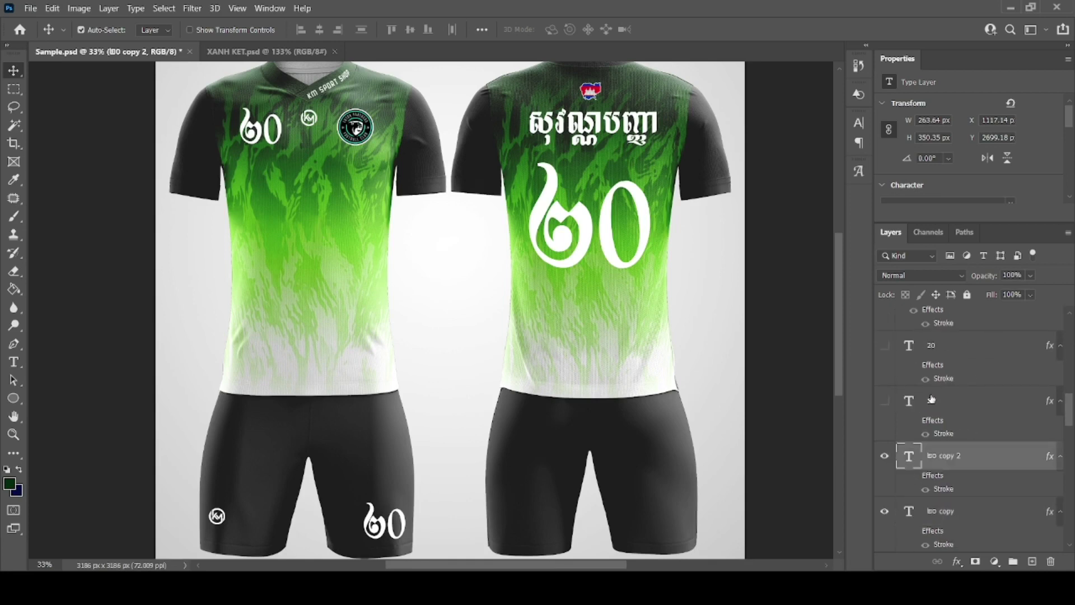
scroll(903, 474, down, 2)
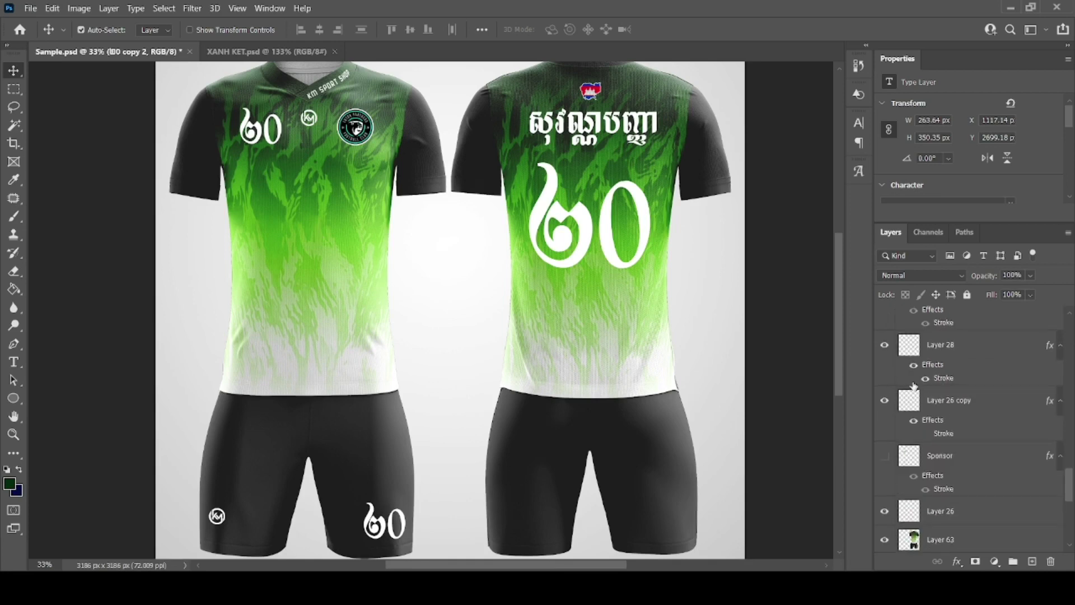
click(885, 455)
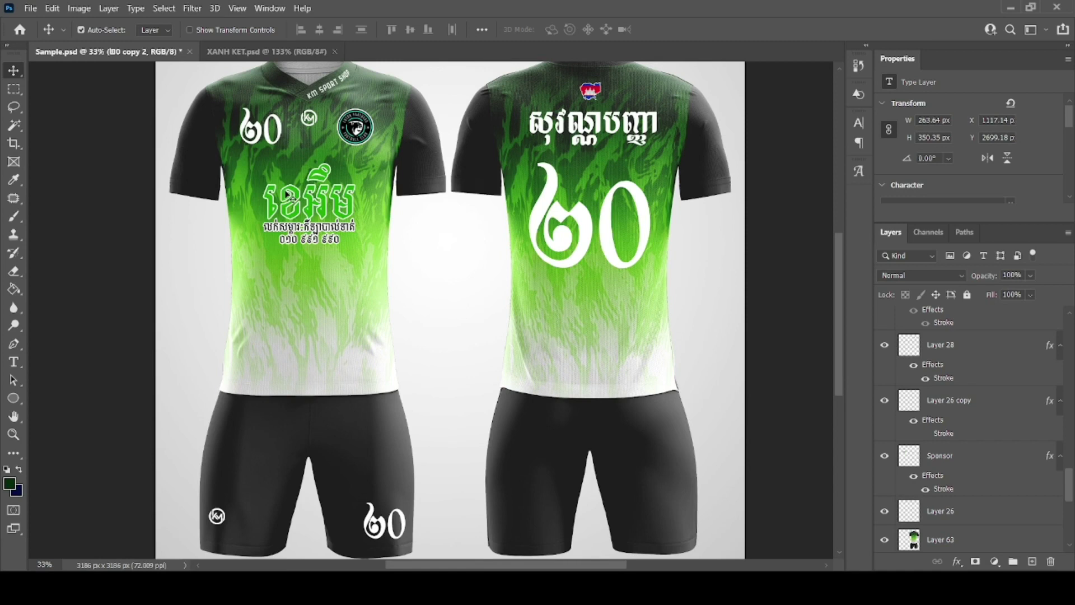
scroll(302, 176, down, 2)
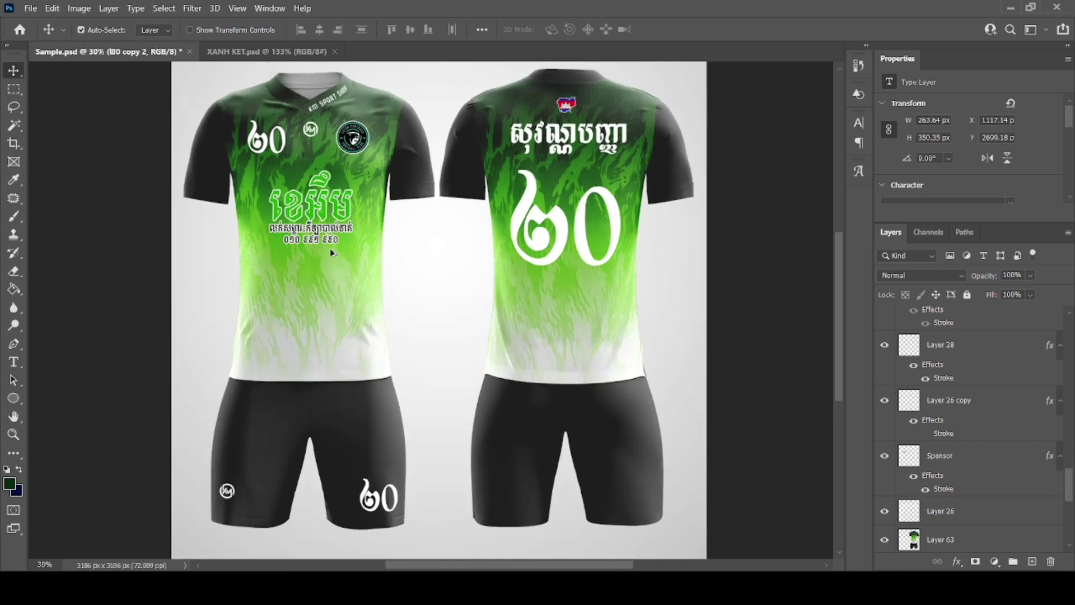
scroll(303, 176, down, 1)
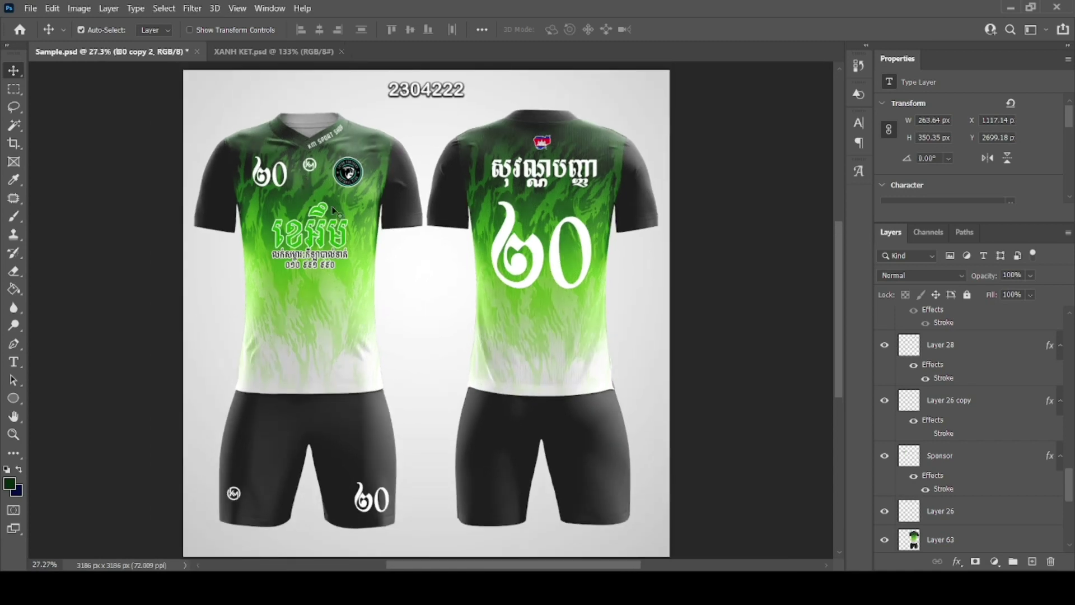
- Save the changes to Sample.psd and start a Save As of the finished kit mockup
click(342, 323)
key(ctrl+s)
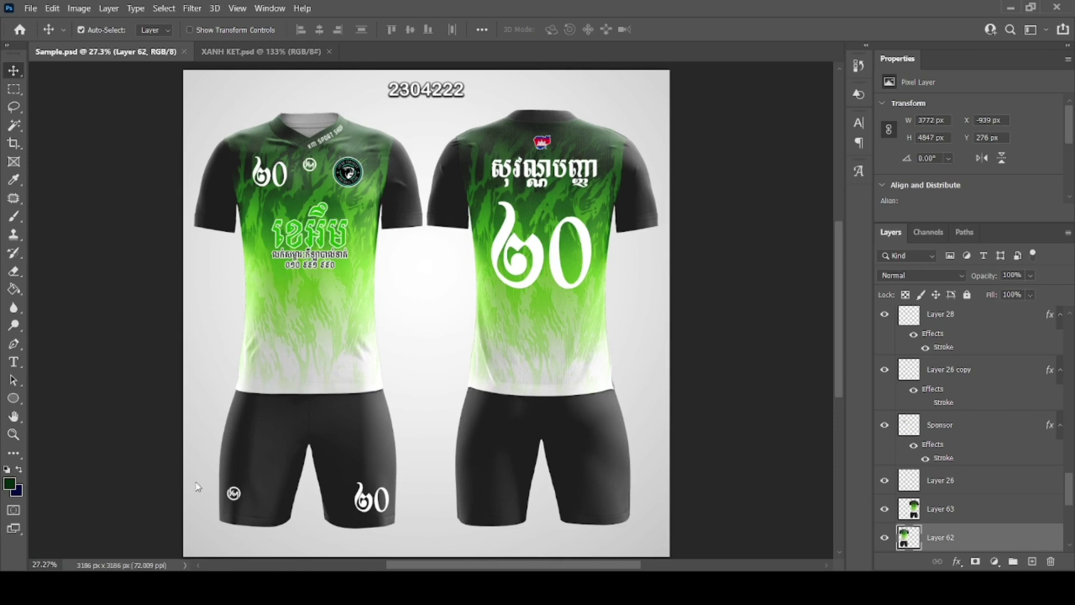
key(ctrl+shift+s)
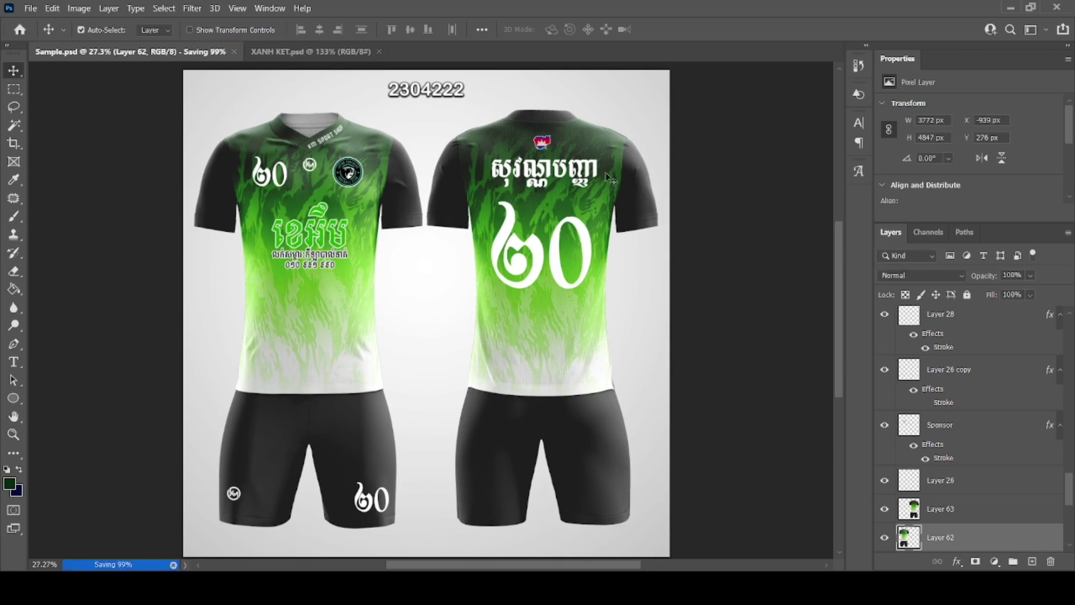